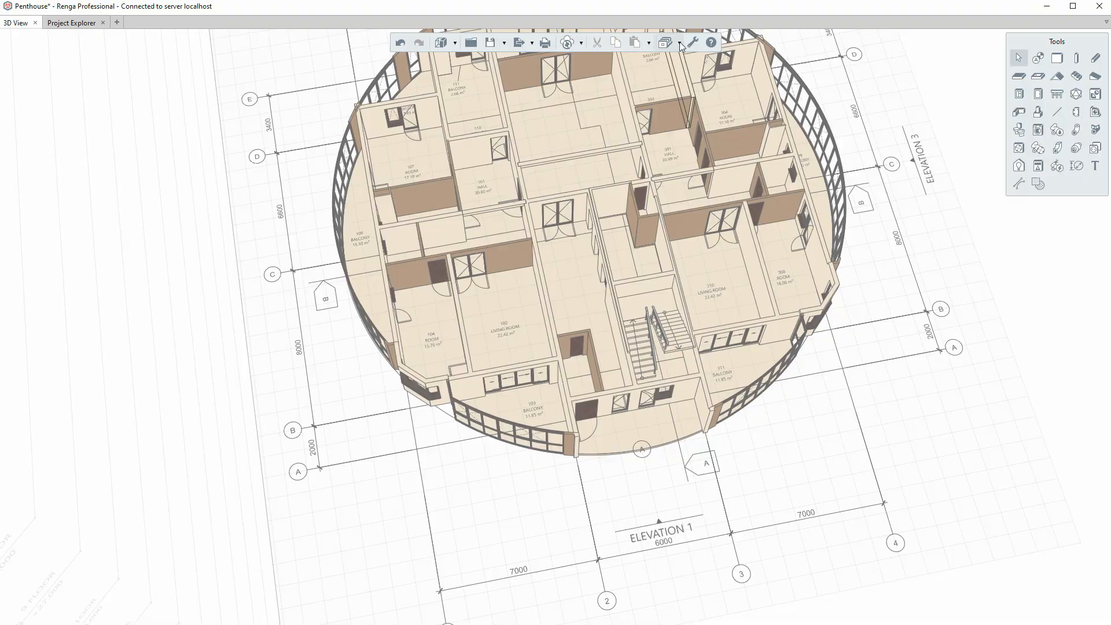
Step: Import the Bookcase.STEP file from the Video folder into the project as an element
{"action": "left_click", "coordinate": [649, 42]}
{"action": "left_click", "coordinate": [655, 74]}
{"action": "left_click", "coordinate": [532, 342]}
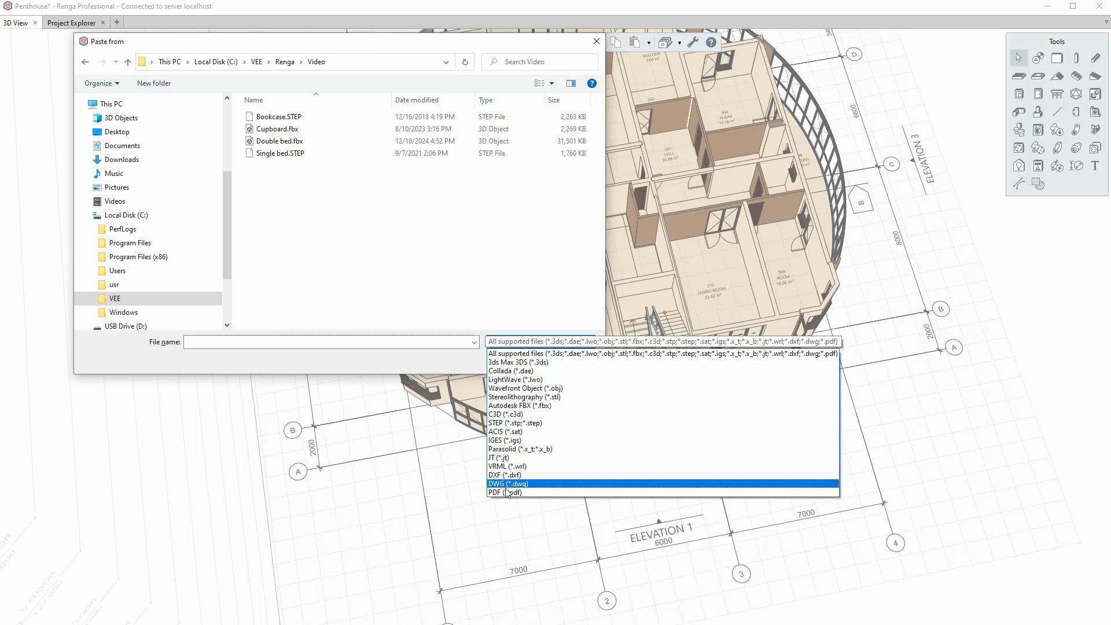
{"action": "left_click", "coordinate": [430, 268]}
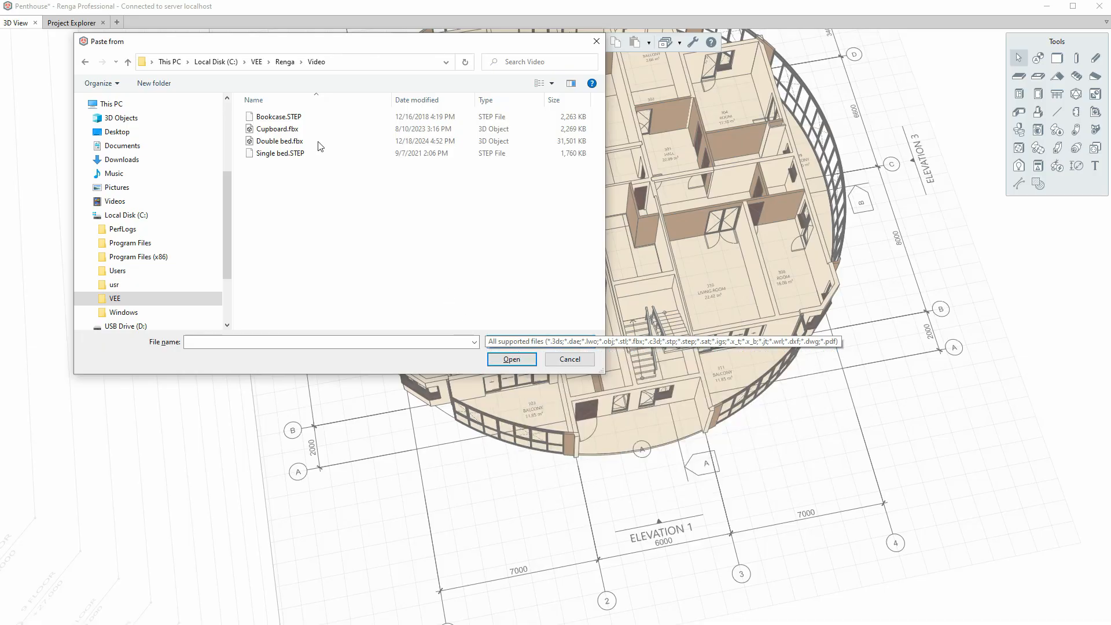
{"action": "left_click", "coordinate": [271, 116]}
{"action": "left_click", "coordinate": [510, 359]}
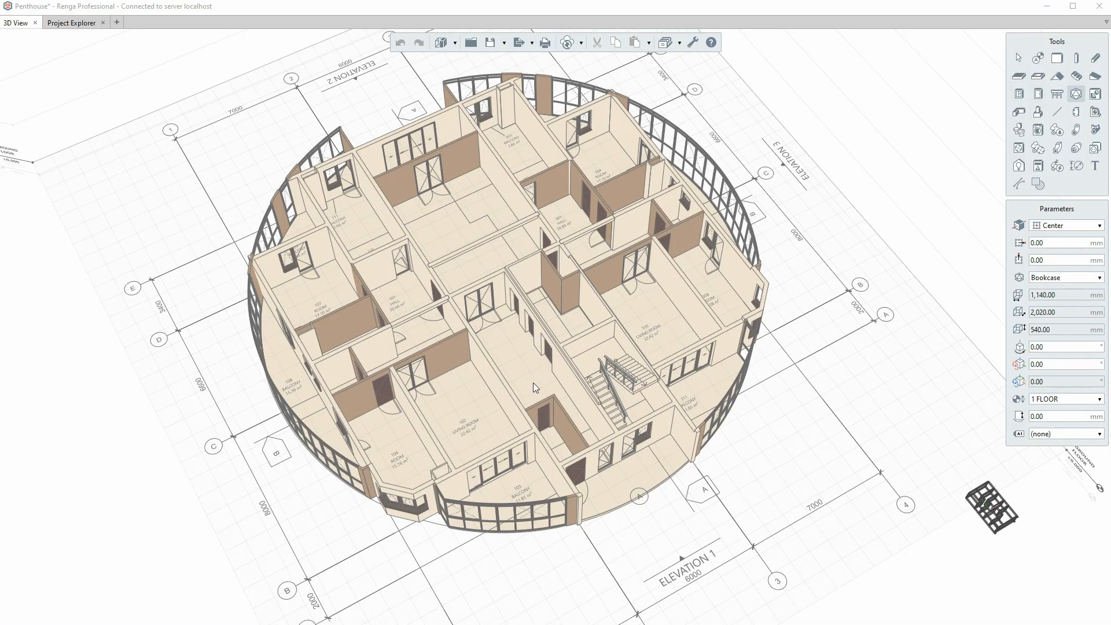
Step: Set the bookcase's placement point to Top-Center, horizontal offset 50 mm and vertical offset 10 mm, keeping the Bookcase style
{"action": "right_click_drag", "start_coordinate": [444, 399], "coordinate": [499, 339]}
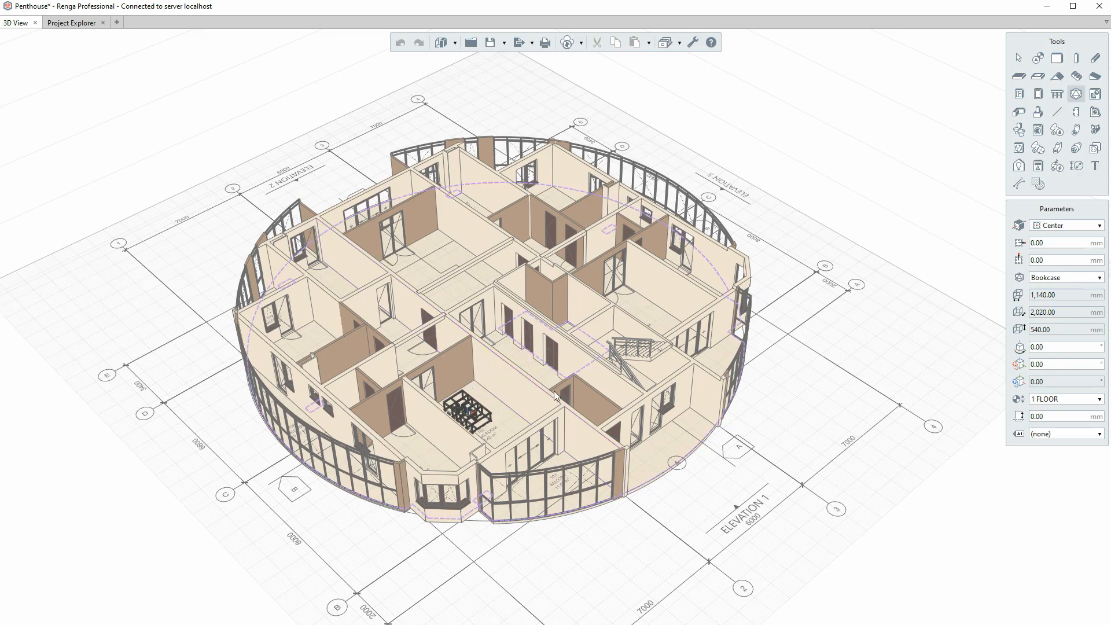
{"action": "right_click_drag", "start_coordinate": [712, 393], "coordinate": [497, 394]}
{"action": "scroll", "coordinate": [497, 395], "scroll_direction": "up", "scroll_amount": 5}
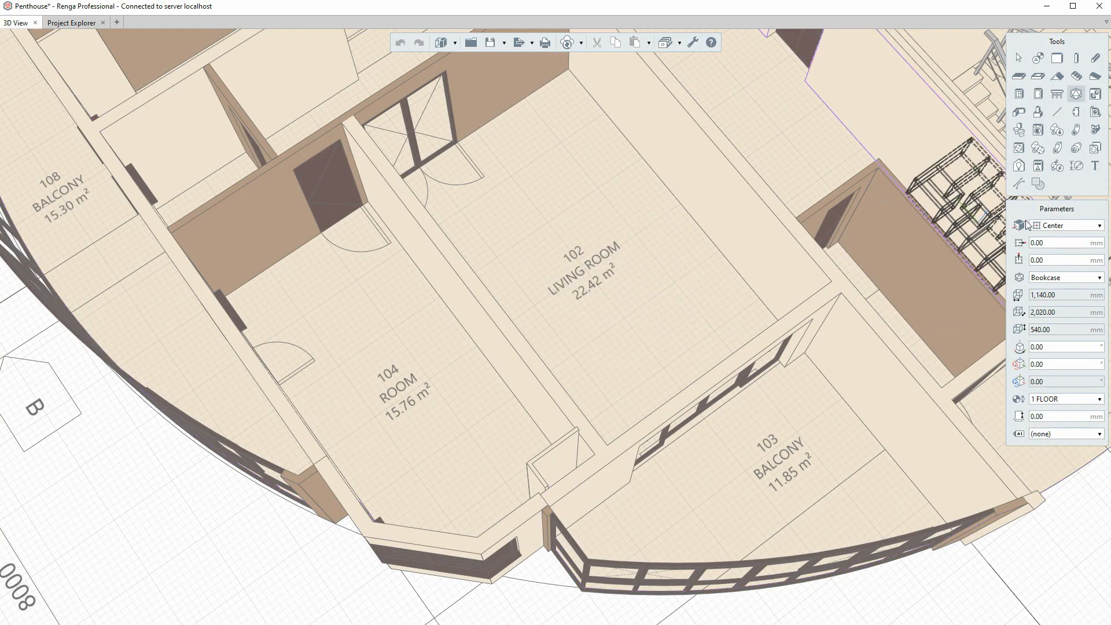
{"action": "left_click", "coordinate": [1050, 226]}
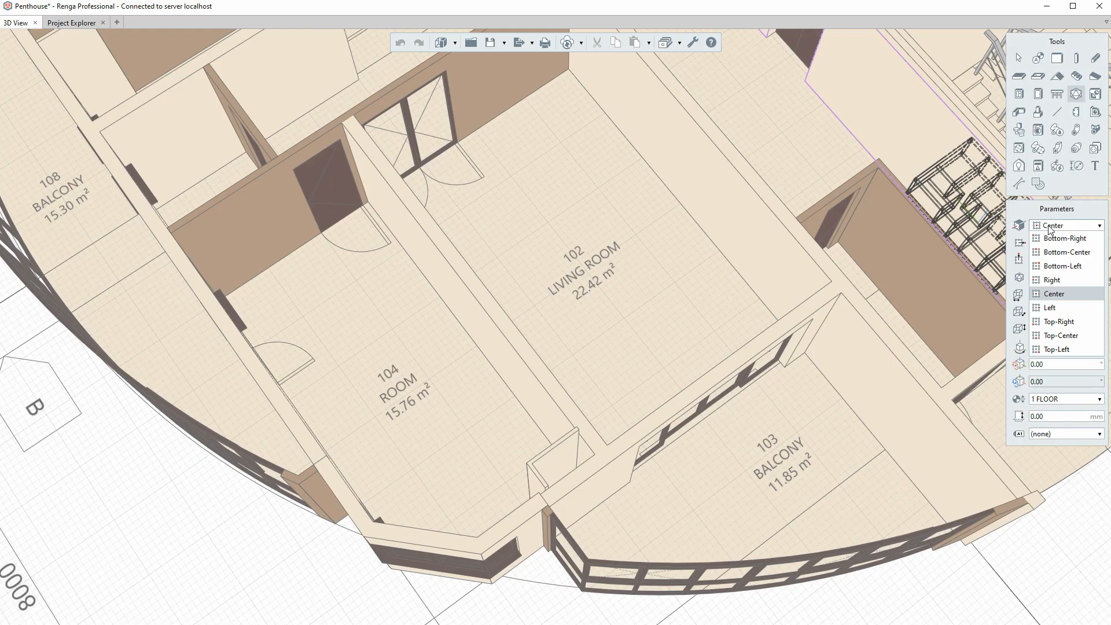
{"action": "left_click", "coordinate": [1053, 336]}
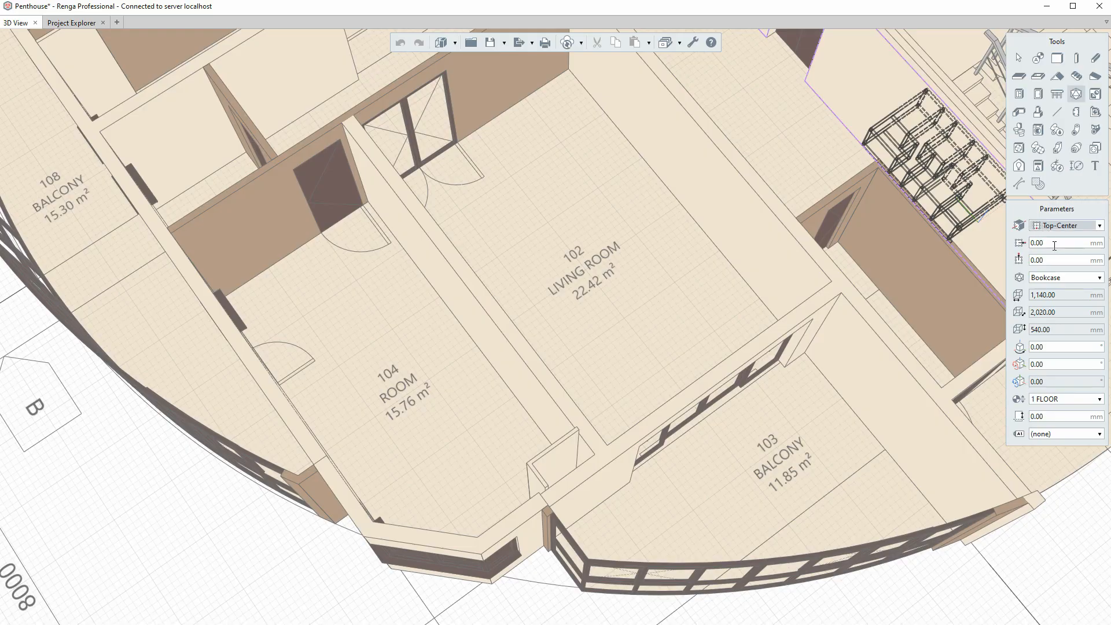
{"action": "left_click", "coordinate": [1050, 244]}
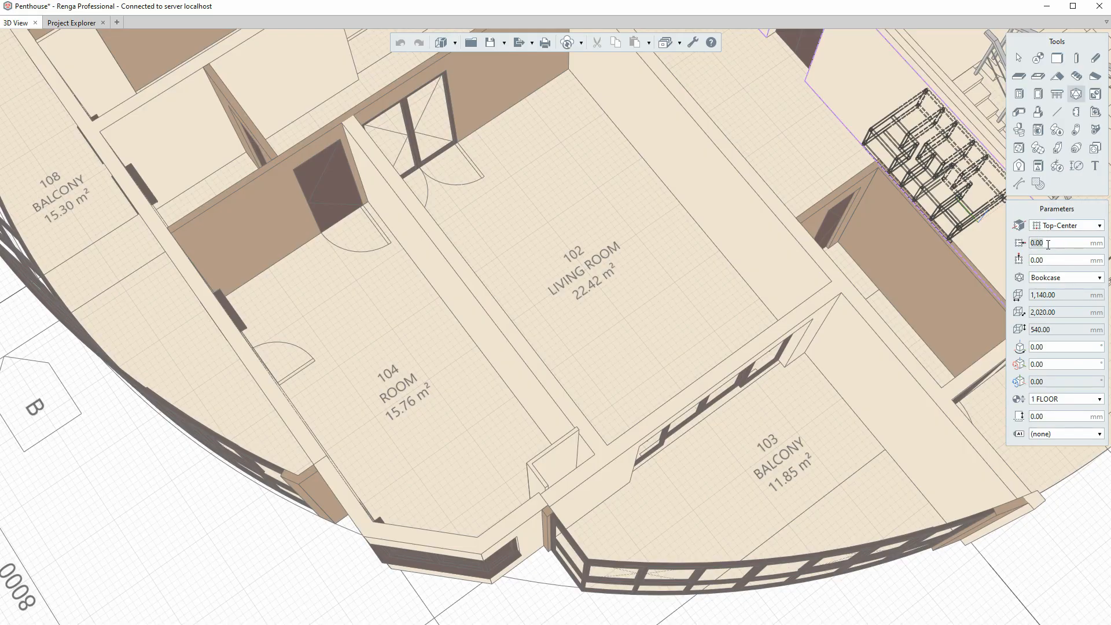
{"action": "type", "text": "50"}
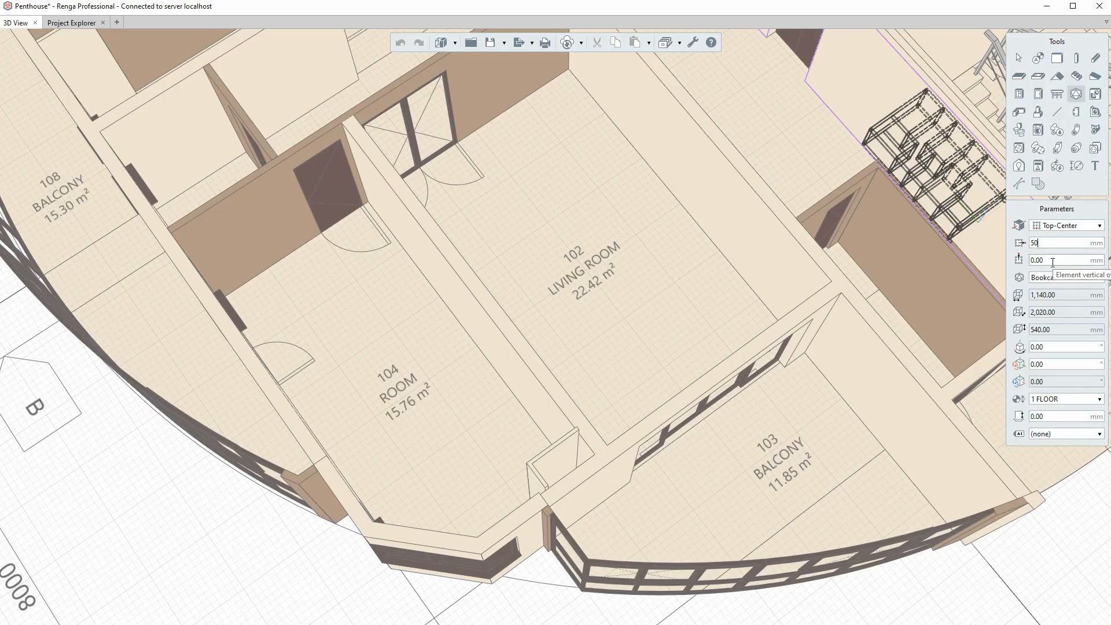
{"action": "left_click", "coordinate": [1050, 260]}
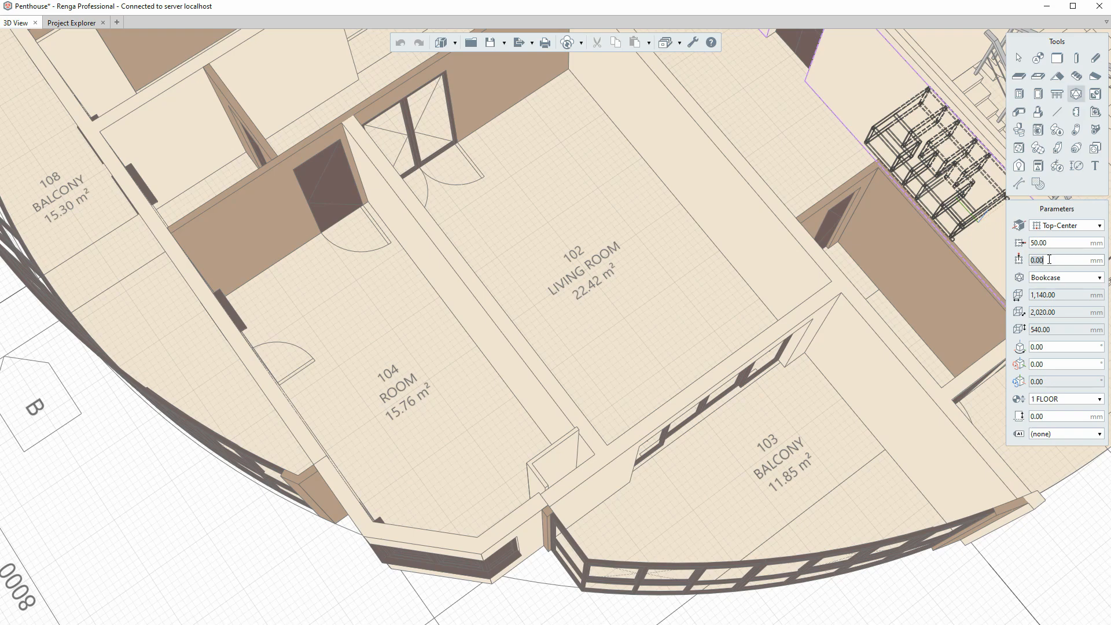
{"action": "type", "text": "10"}
{"action": "left_click", "coordinate": [1042, 282]}
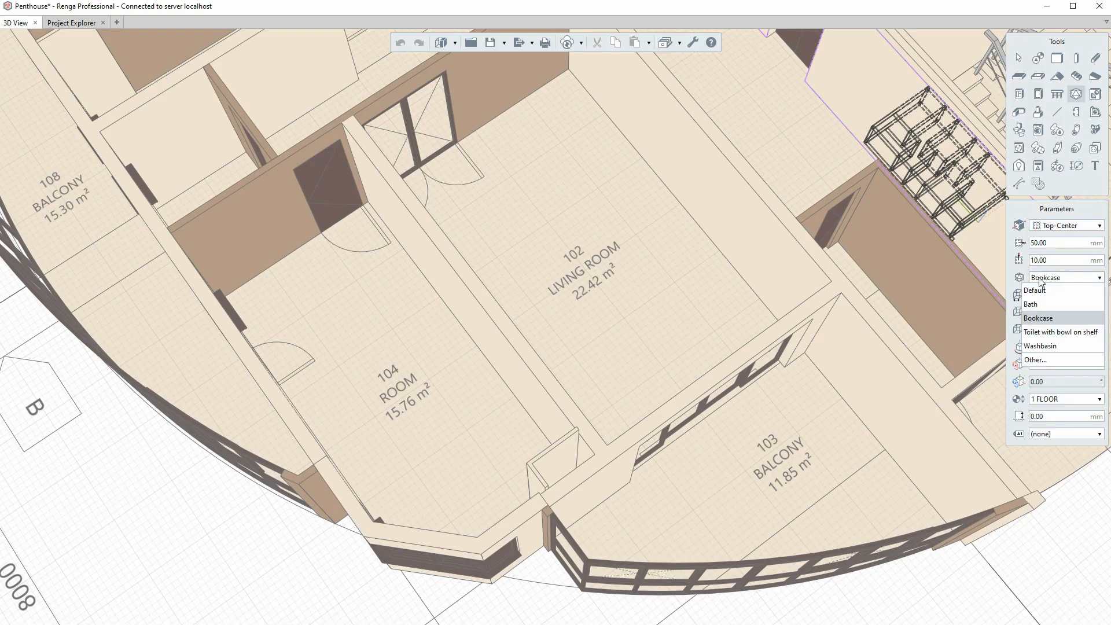
{"action": "left_click", "coordinate": [1029, 320]}
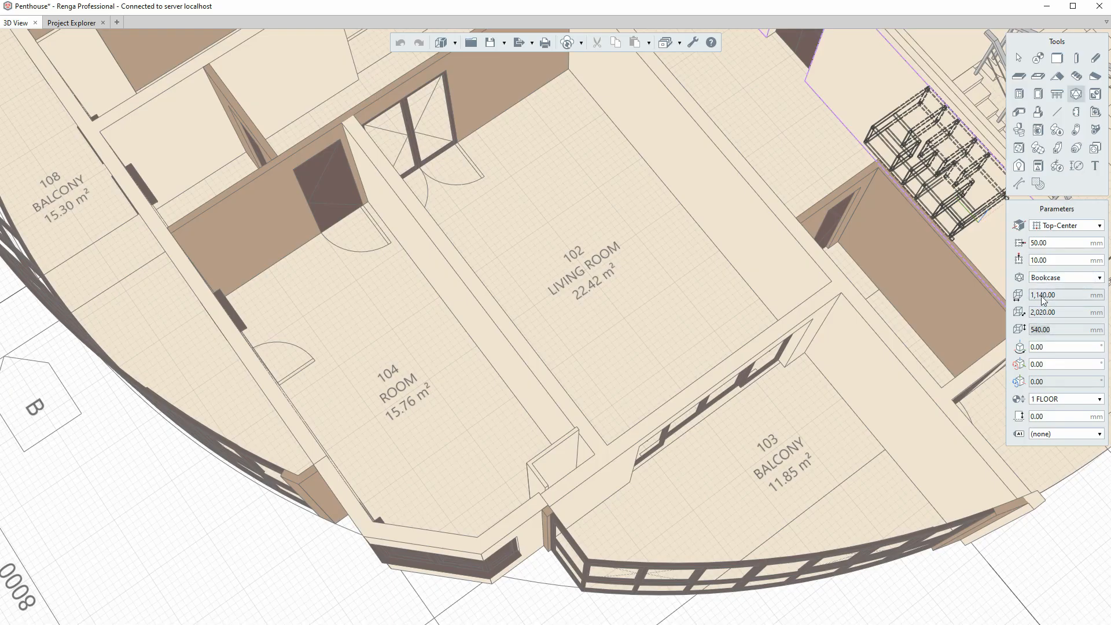
Step: Set the bookcase's first and second rotation angles to 90° each
{"action": "left_click", "coordinate": [1036, 347]}
{"action": "type", "text": "90"}
{"action": "left_click", "coordinate": [1045, 363]}
{"action": "type", "text": "90"}
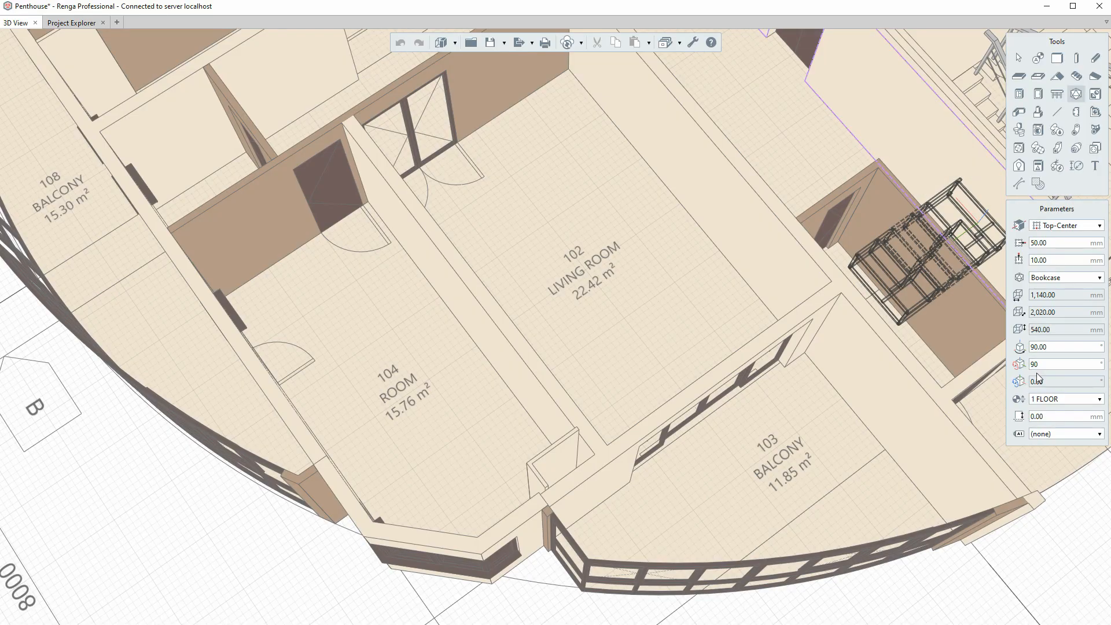
Step: Assign the bookcase to the GROUND FLOOR level and give it the mark F1
{"action": "left_click", "coordinate": [1044, 400]}
{"action": "left_click", "coordinate": [1046, 427]}
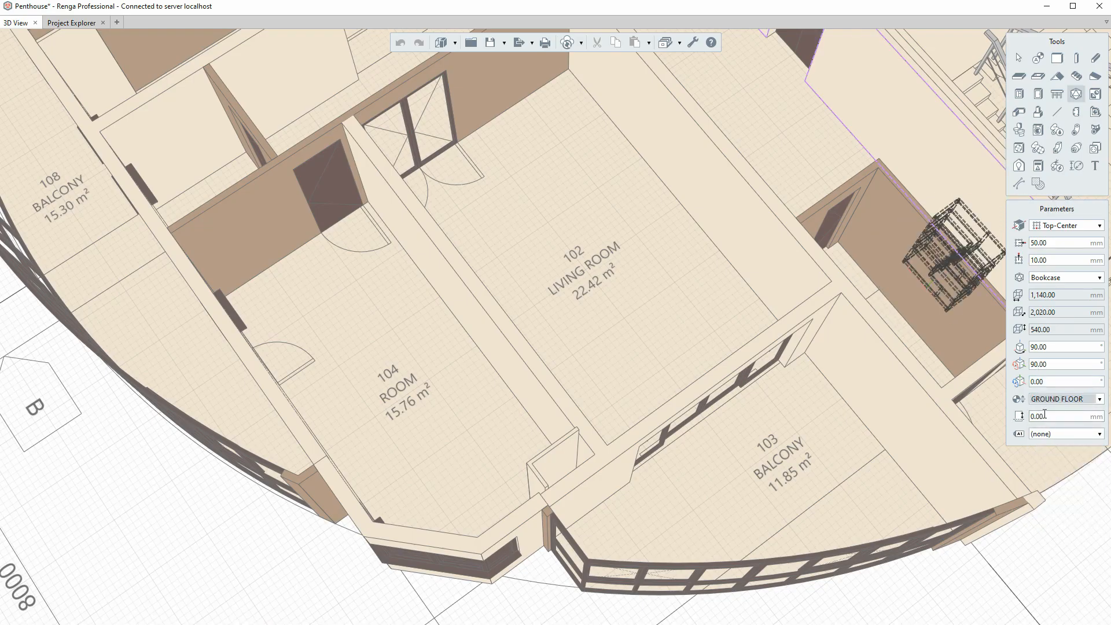
{"action": "left_click", "coordinate": [1044, 415]}
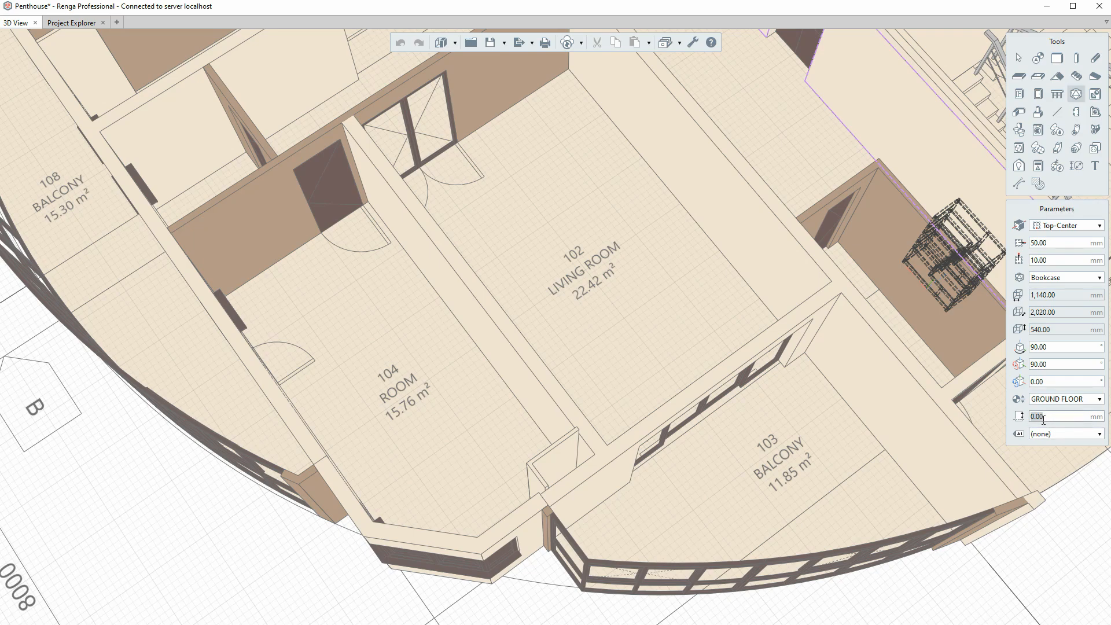
{"action": "left_click", "coordinate": [1053, 431]}
{"action": "type", "text": "F1"}
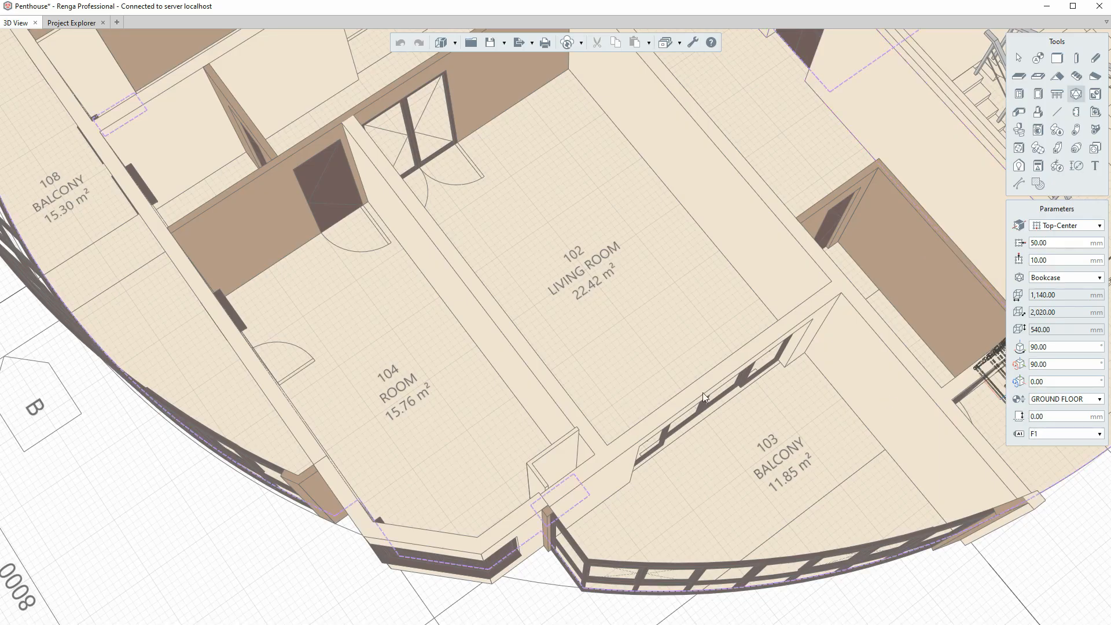
Step: Place the bookcase in living room 102, near the wall on the stair side, and finish placing elements
{"action": "right_click_drag", "start_coordinate": [662, 269], "coordinate": [663, 271]}
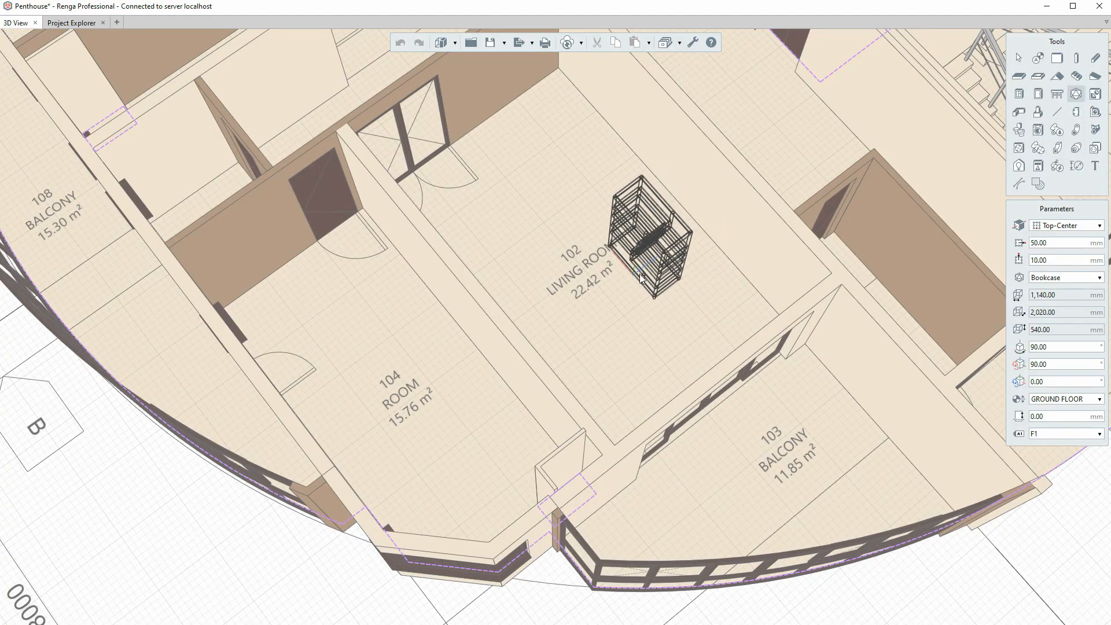
{"action": "right_click_drag", "start_coordinate": [655, 265], "coordinate": [699, 241]}
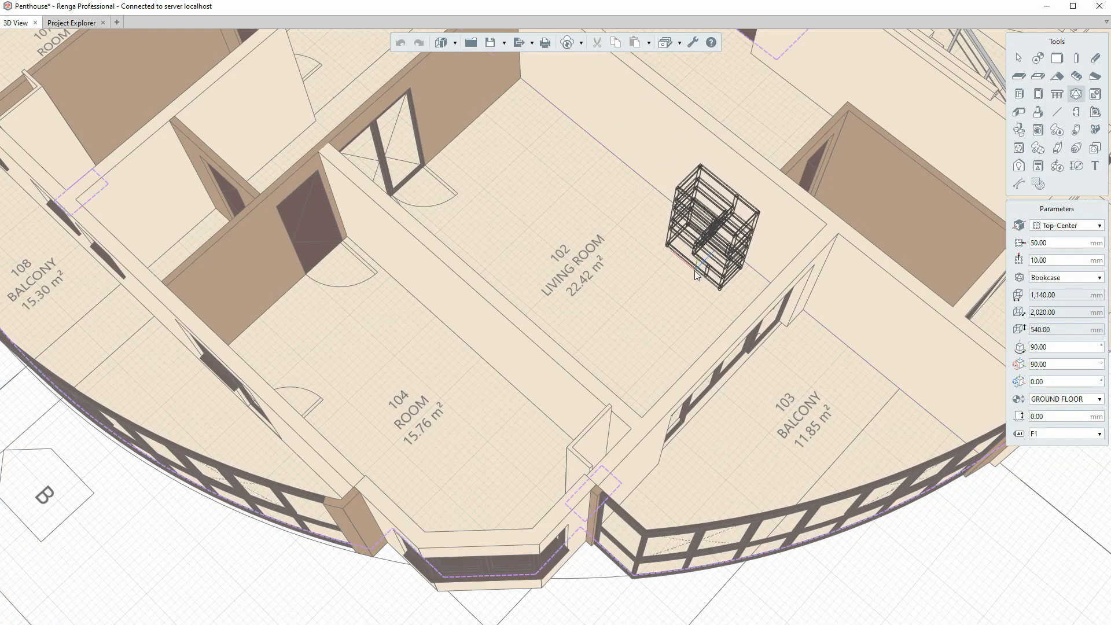
{"action": "left_click", "coordinate": [689, 268]}
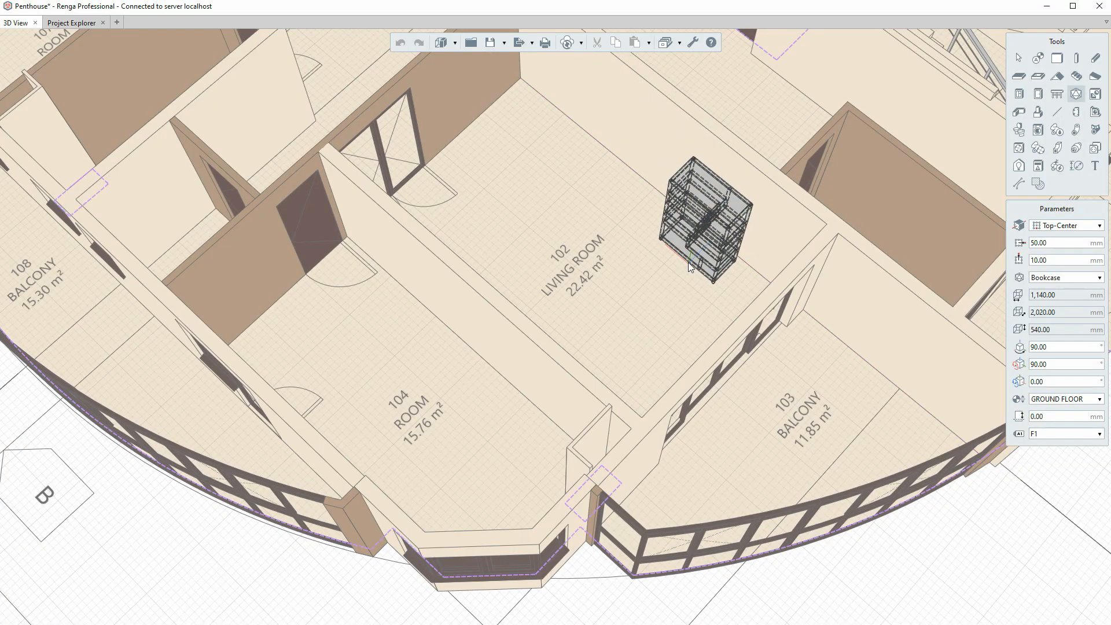
{"action": "key", "text": "Escape"}
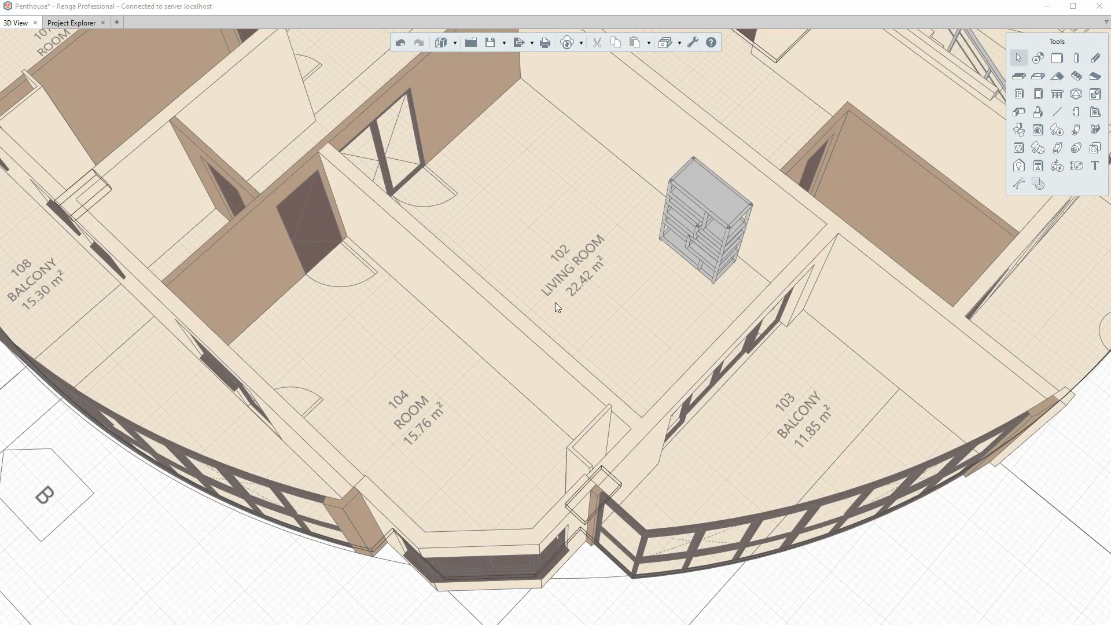
Step: Assign Brown aluminium as Material 1 in the Bookcase element style of the placed bookcase
{"action": "scroll", "coordinate": [527, 293], "scroll_direction": "up", "scroll_amount": 3}
{"action": "left_click", "coordinate": [738, 219]}
{"action": "middle_click_drag", "start_coordinate": [734, 237], "coordinate": [520, 351]}
{"action": "left_click", "coordinate": [700, 349]}
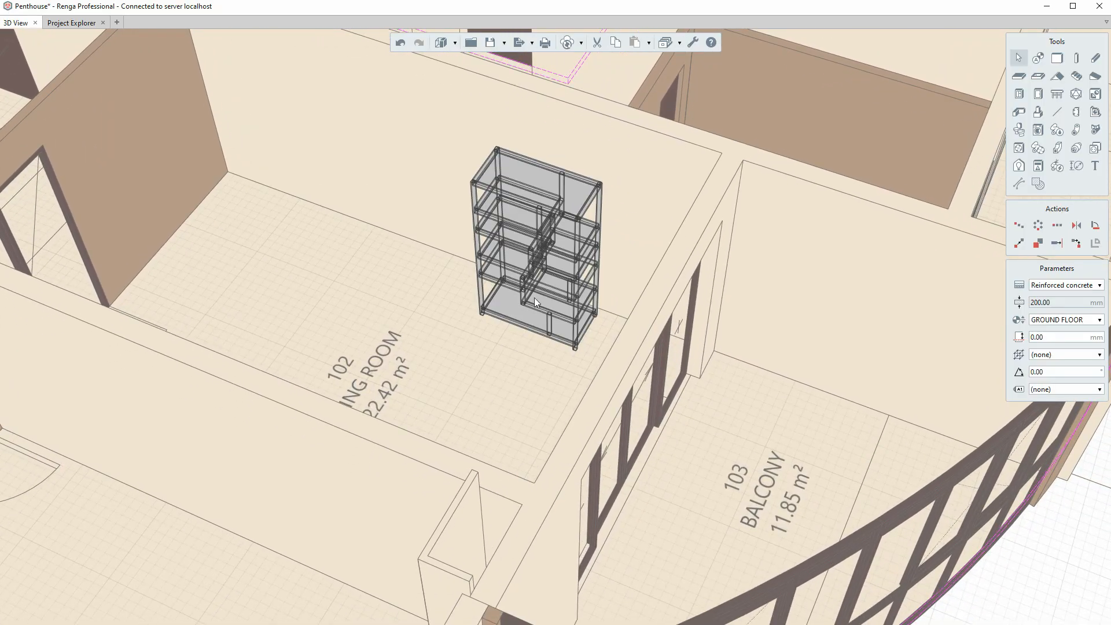
{"action": "left_click", "coordinate": [527, 280]}
{"action": "left_click", "coordinate": [1062, 336]}
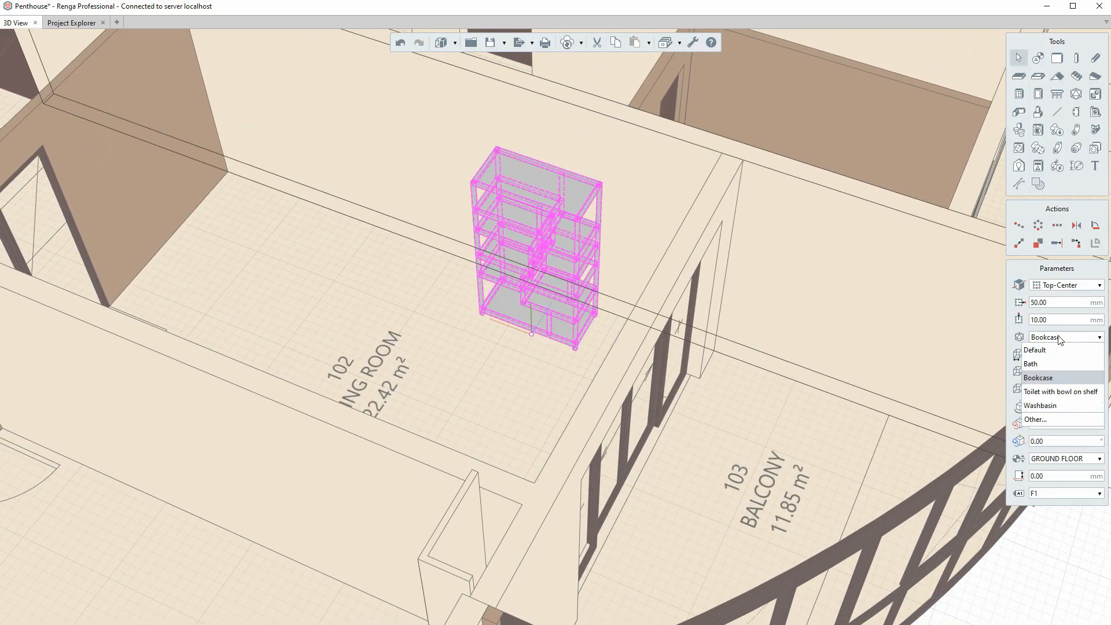
{"action": "left_click", "coordinate": [1058, 421]}
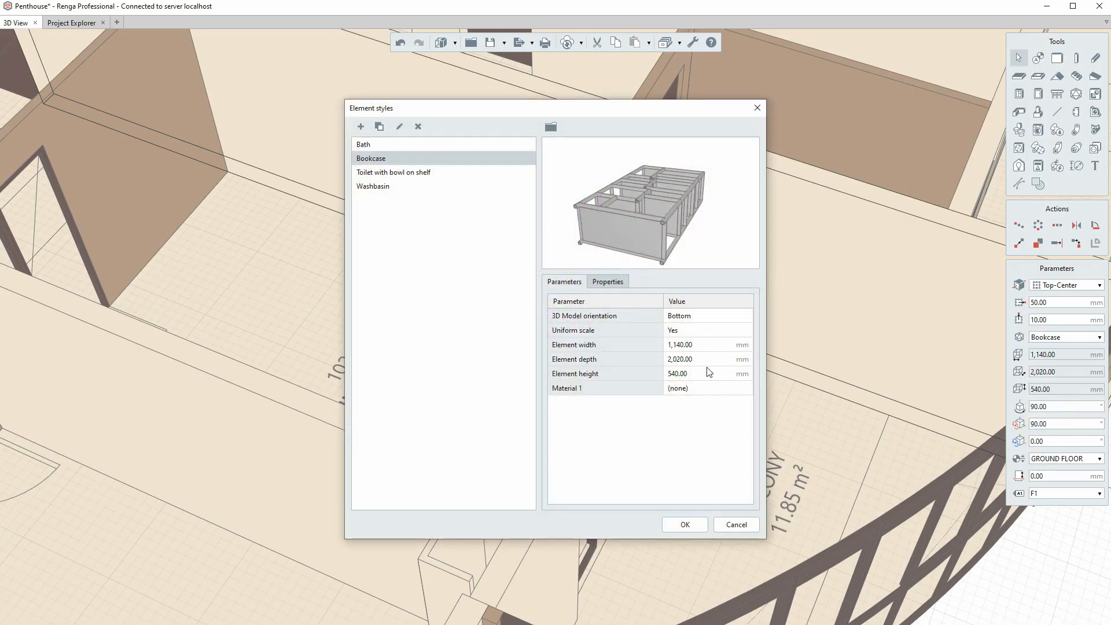
{"action": "left_click", "coordinate": [700, 387]}
{"action": "left_click", "coordinate": [700, 387]}
{"action": "left_click", "coordinate": [705, 431]}
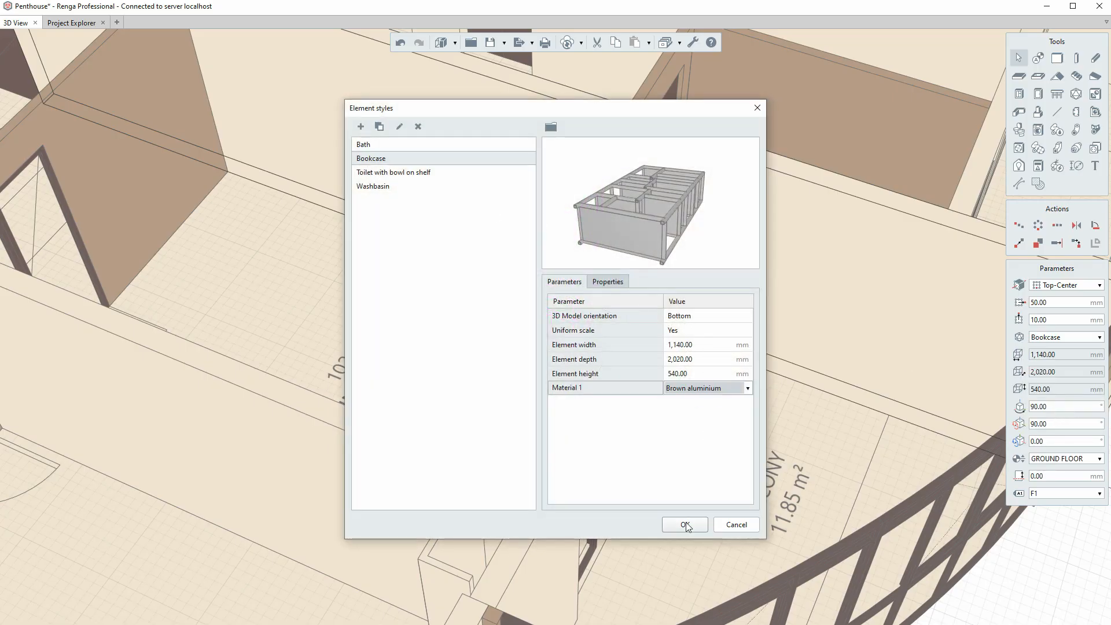
{"action": "left_click", "coordinate": [696, 524]}
{"action": "left_click", "coordinate": [403, 307]}
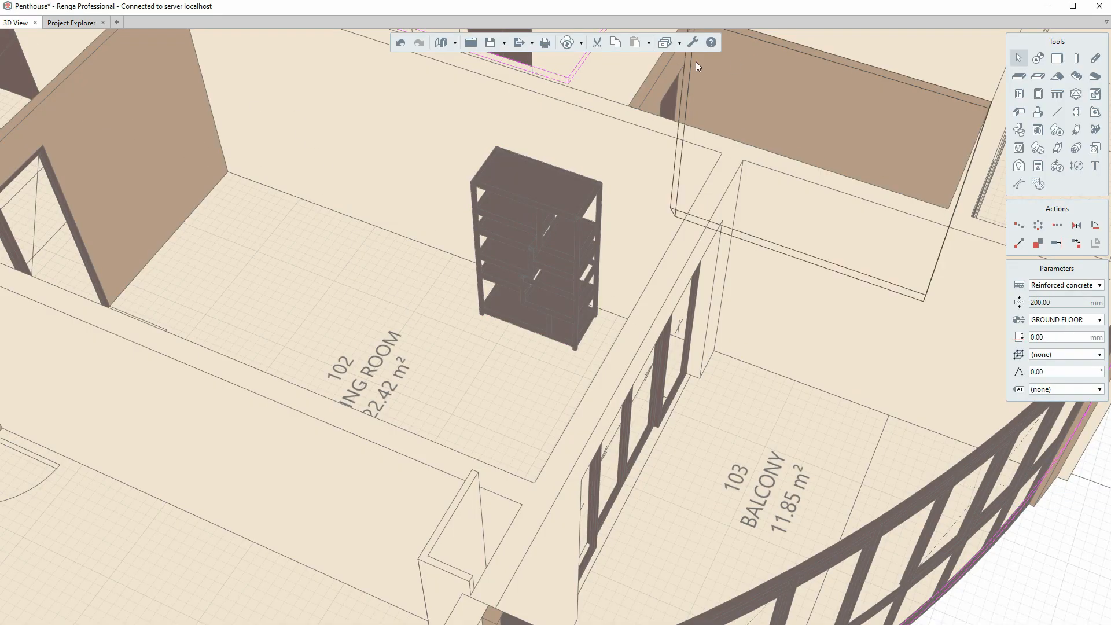
Step: Create a new element style named "Single bed"
{"action": "left_click", "coordinate": [679, 43]}
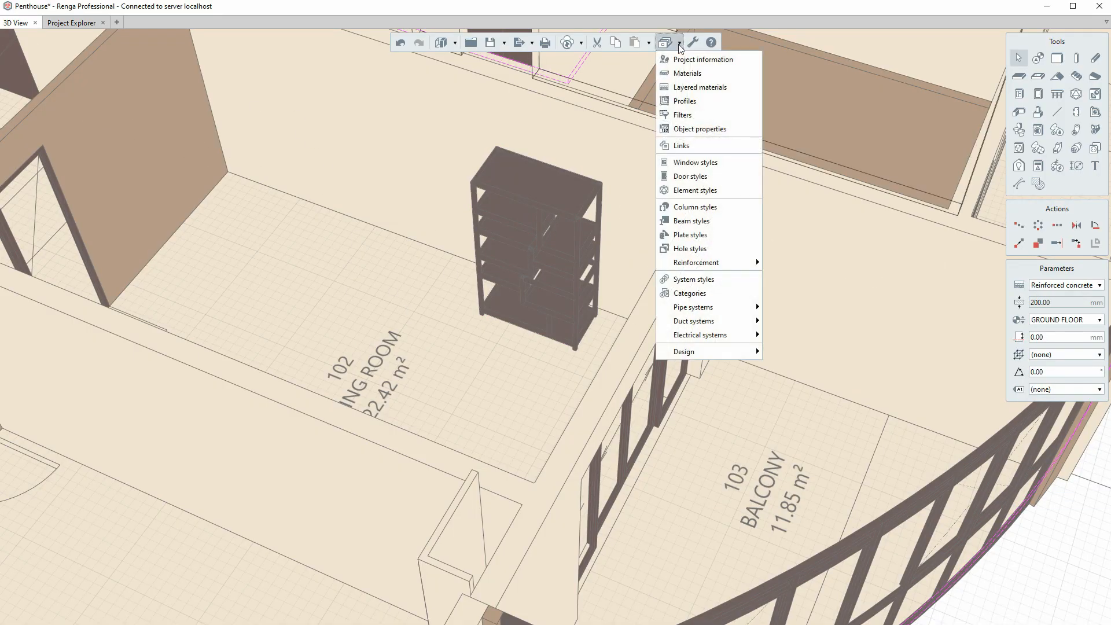
{"action": "left_click", "coordinate": [687, 191]}
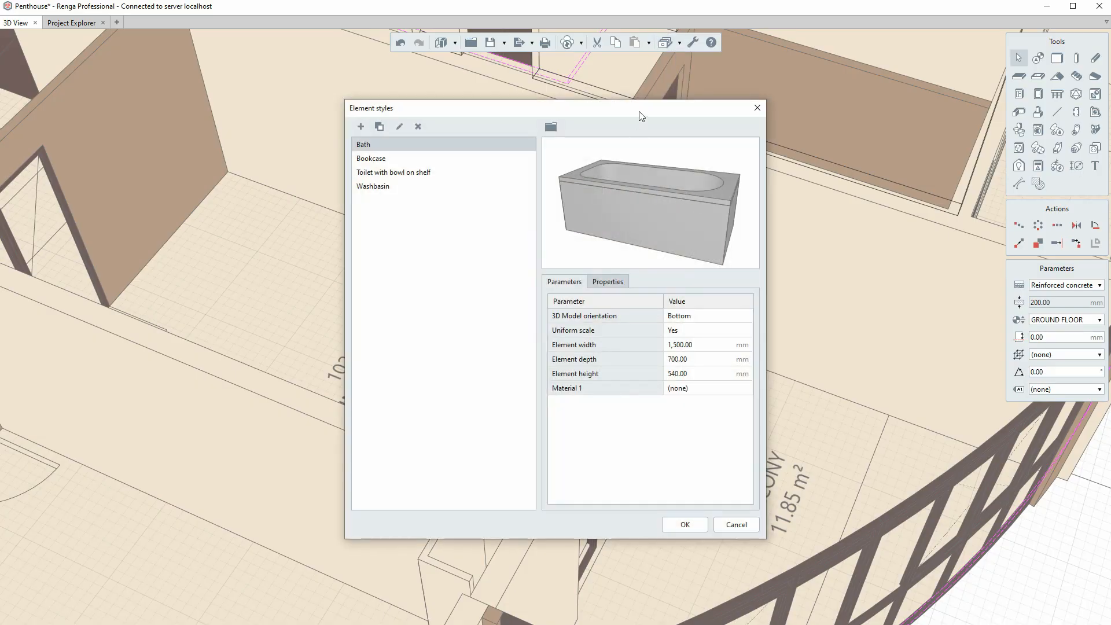
{"action": "left_click_drag", "start_coordinate": [641, 115], "coordinate": [637, 99]}
{"action": "left_click_drag", "start_coordinate": [757, 523], "coordinate": [820, 523]}
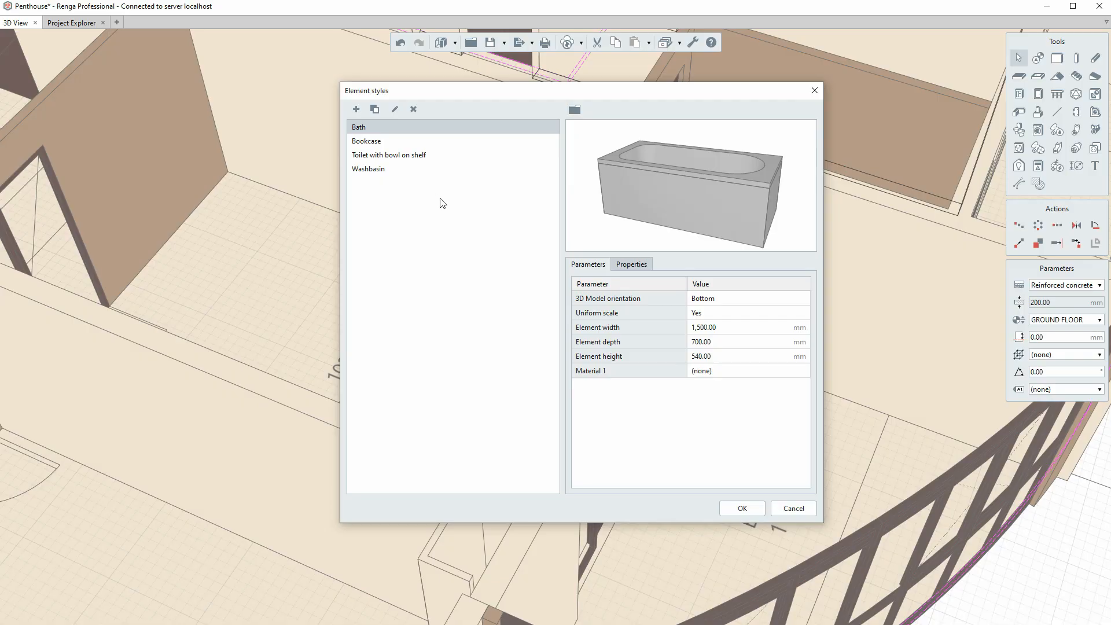
{"action": "left_click", "coordinate": [357, 109]}
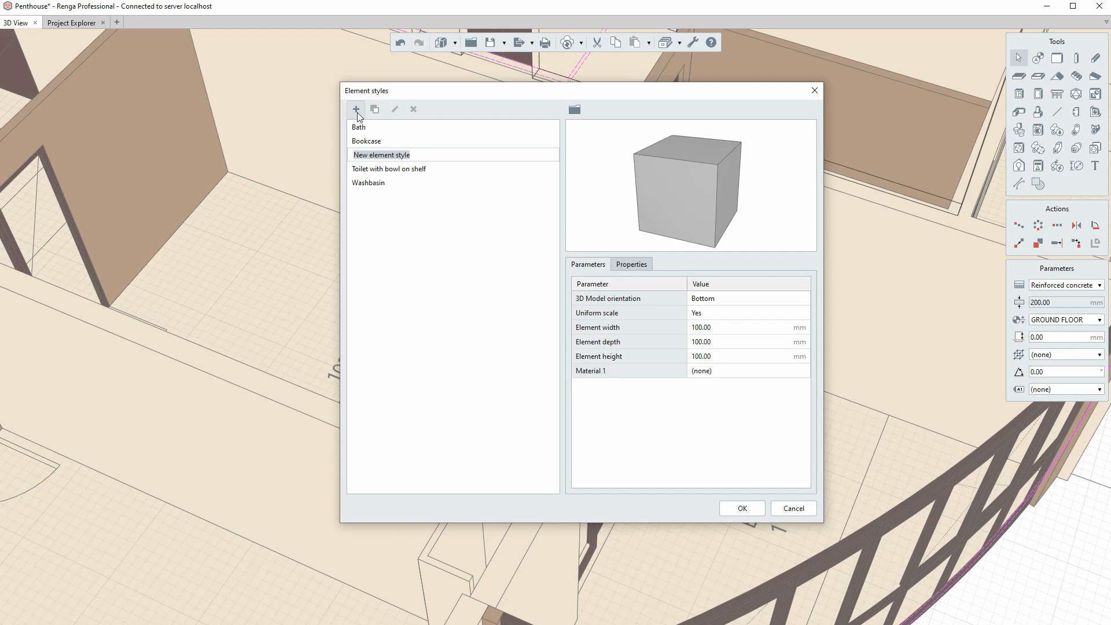
{"action": "left_click_drag", "start_coordinate": [428, 155], "coordinate": [358, 154]}
{"action": "type", "text": "Single bed"}
{"action": "key", "text": "Return"}
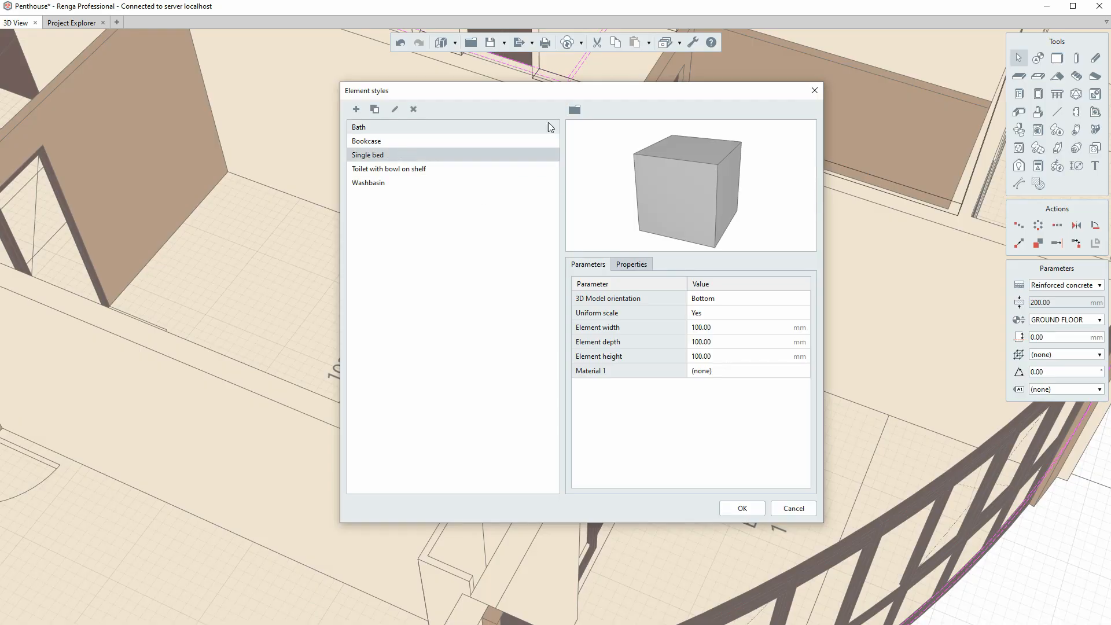
Step: Load the Single bed.STEP file as the 3D model of the Single bed style
{"action": "left_click", "coordinate": [575, 110]}
{"action": "left_click", "coordinate": [537, 224]}
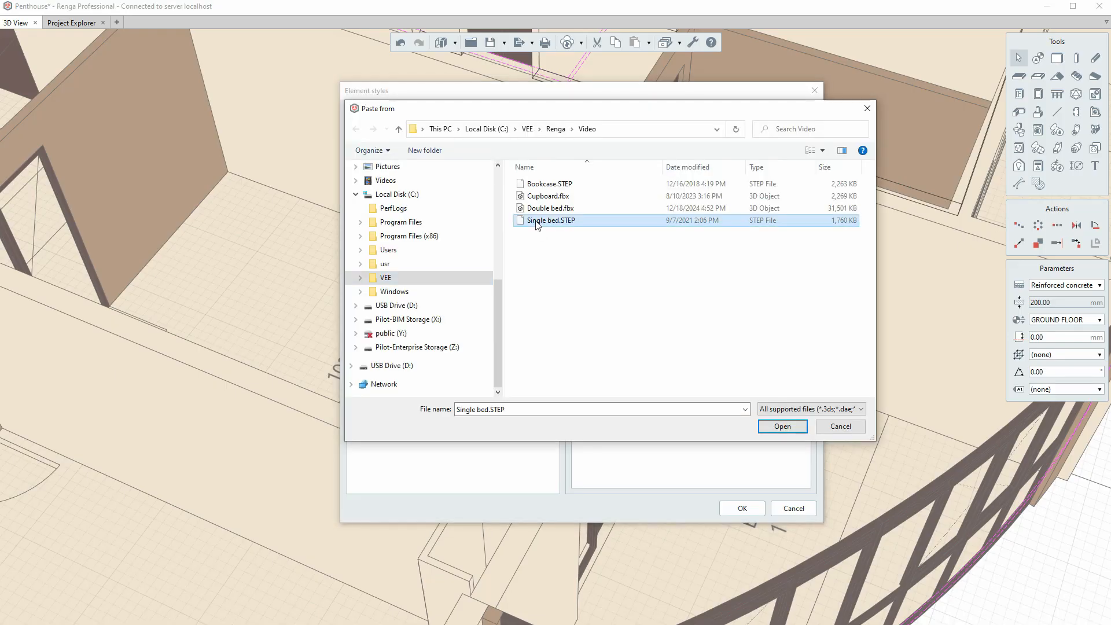
{"action": "left_click", "coordinate": [778, 426]}
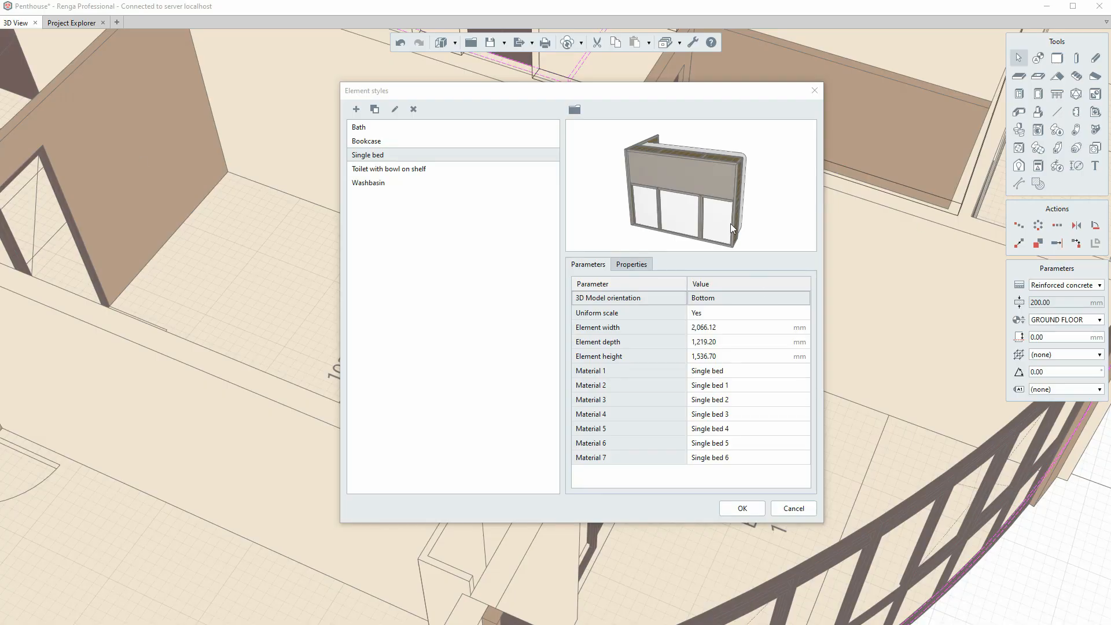
Step: Set the Single bed style's 3D model orientation to Front and keep uniform scale at Yes
{"action": "left_click", "coordinate": [757, 298]}
{"action": "left_click", "coordinate": [757, 297]}
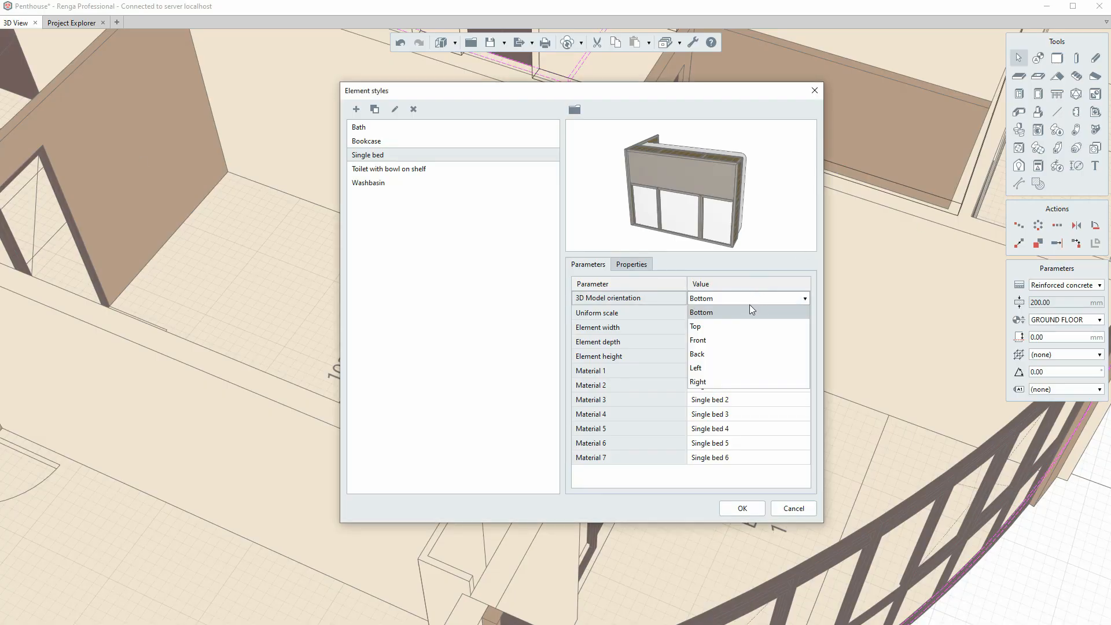
{"action": "left_click", "coordinate": [726, 338]}
{"action": "left_click", "coordinate": [731, 311]}
{"action": "left_click", "coordinate": [731, 312]}
{"action": "left_click", "coordinate": [731, 311]}
Step: Set the Single bed style's element depth to 1,600 mm
{"action": "left_click", "coordinate": [735, 342]}
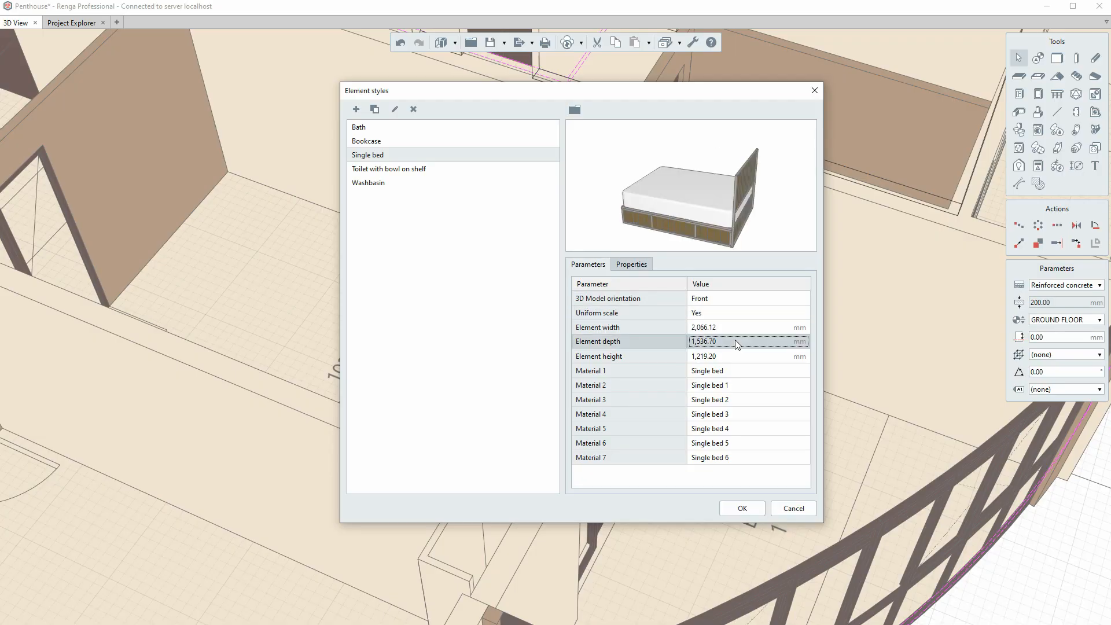
{"action": "key", "text": "Tab"}
{"action": "left_click", "coordinate": [731, 342]}
{"action": "type", "text": "1,600"}
{"action": "left_click", "coordinate": [739, 369]}
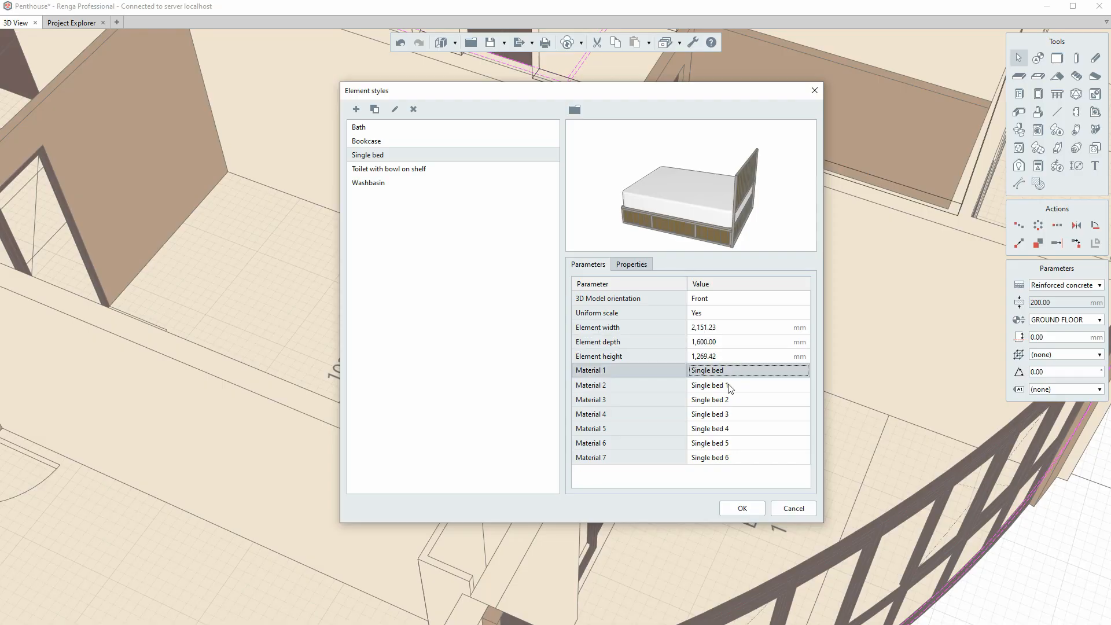
Step: Review the Single bed style's element height and the materials available for its Material 1 and Material 5 parts
{"action": "left_click", "coordinate": [719, 357]}
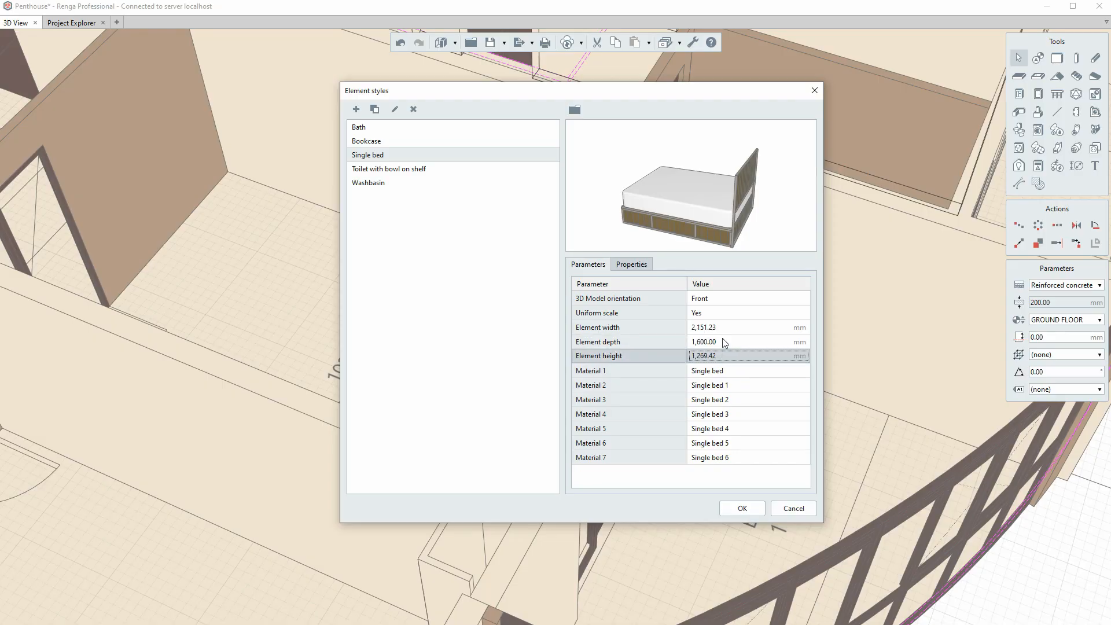
{"action": "left_click", "coordinate": [727, 370]}
{"action": "left_click", "coordinate": [726, 370]}
{"action": "scroll", "coordinate": [720, 396], "scroll_direction": "down", "scroll_amount": 5}
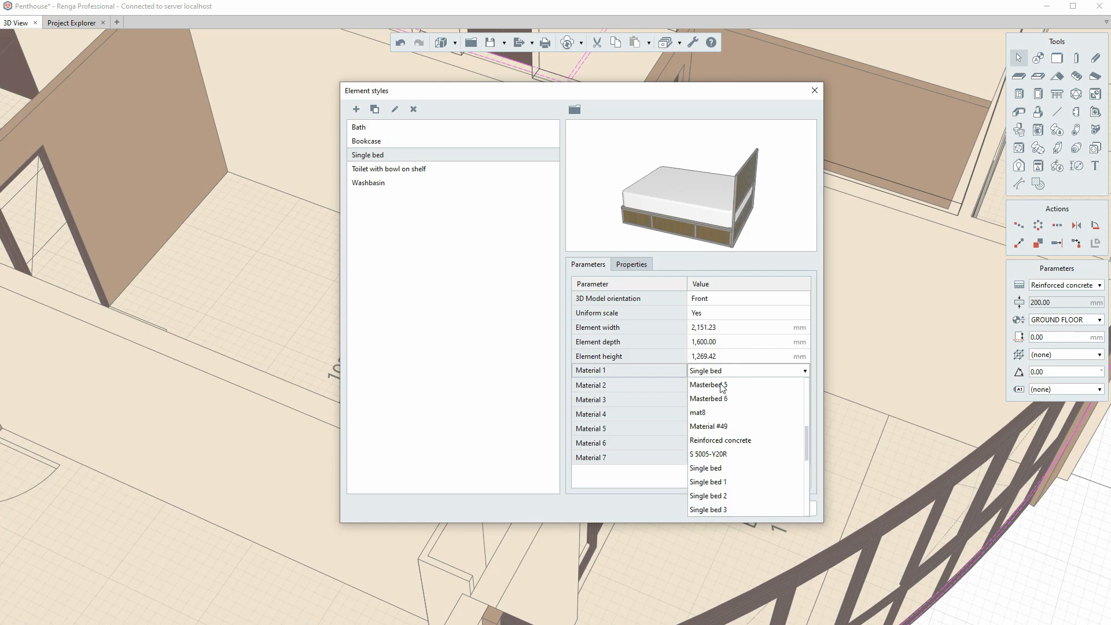
{"action": "scroll", "coordinate": [720, 439], "scroll_direction": "up", "scroll_amount": 10}
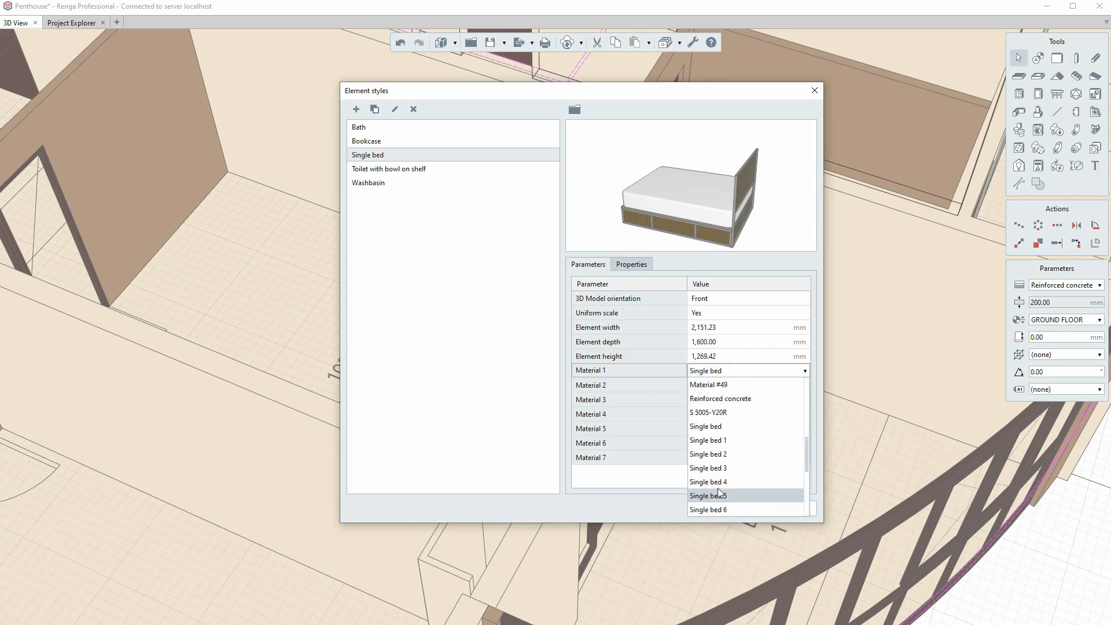
{"action": "left_click", "coordinate": [747, 366]}
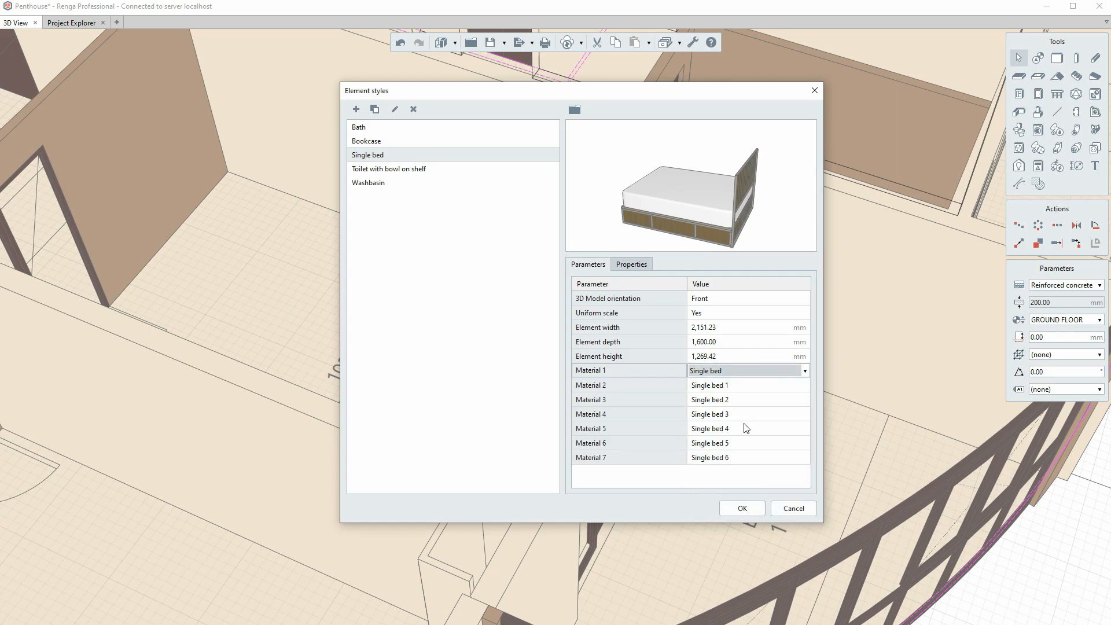
{"action": "left_click", "coordinate": [745, 428]}
{"action": "left_click", "coordinate": [745, 428]}
{"action": "left_click", "coordinate": [735, 430]}
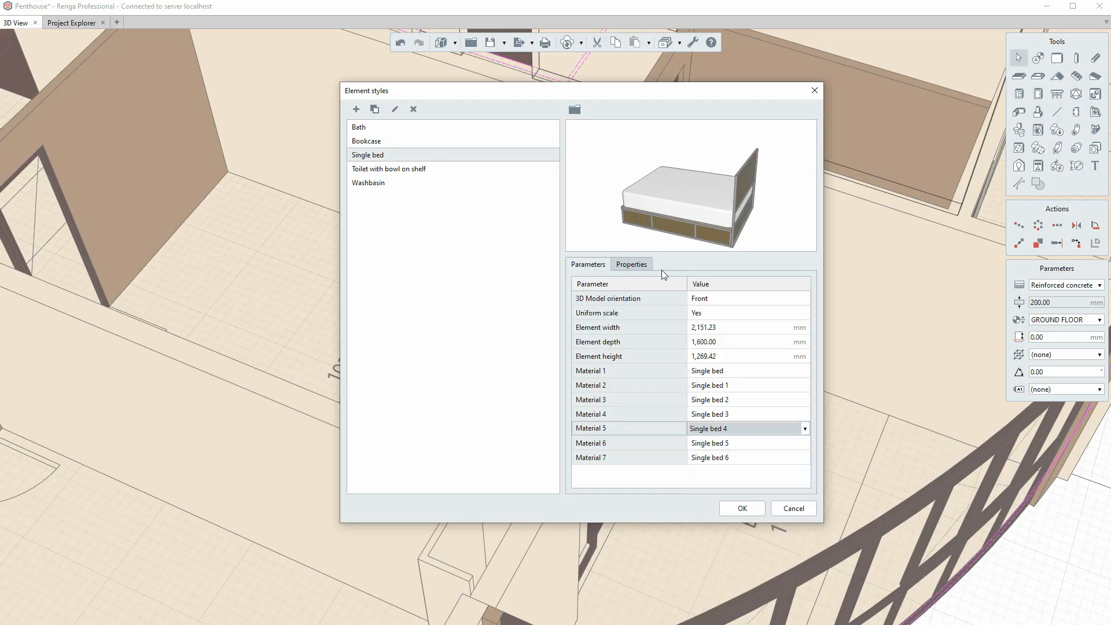
Step: Set the Single bed style's Configuration property to Basic and its Manufacturer to Hoff
{"action": "left_click", "coordinate": [631, 266]}
{"action": "left_click", "coordinate": [712, 298]}
{"action": "left_click", "coordinate": [711, 297]}
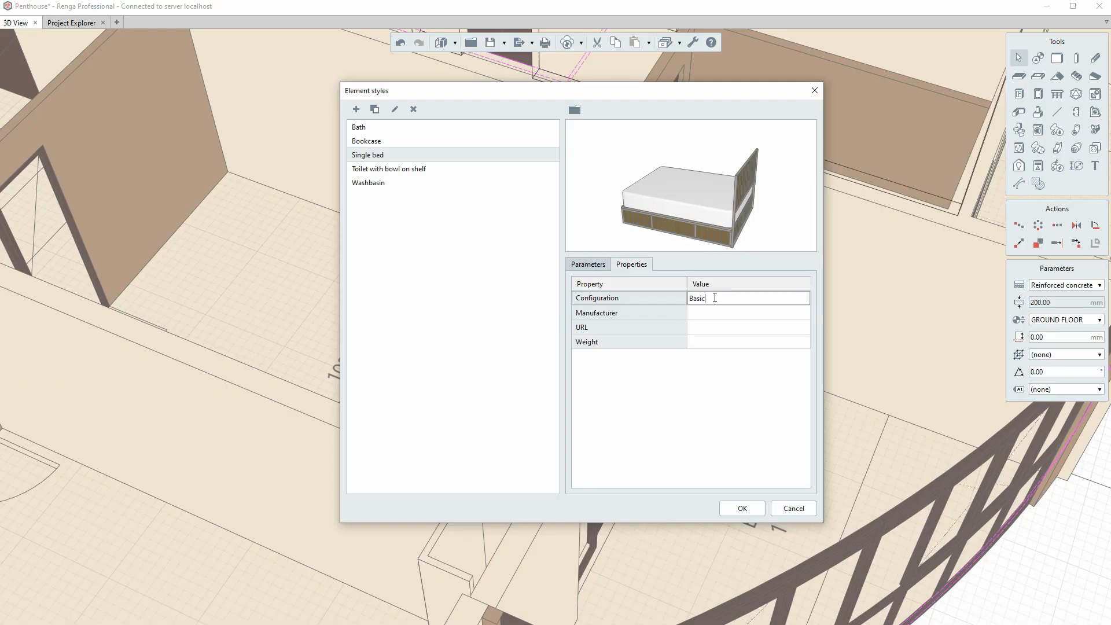
{"action": "left_click", "coordinate": [699, 313]}
{"action": "left_click", "coordinate": [700, 313]}
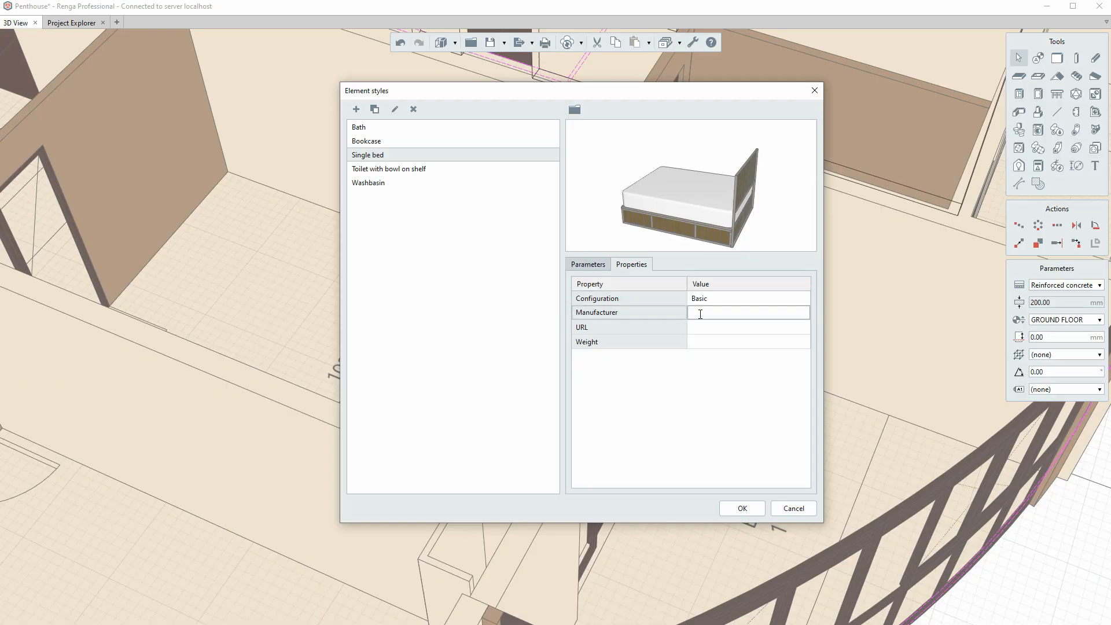
{"action": "type", "text": "Hoff"}
Step: Paste the product link into the Single bed style's URL property, set its Weight to 75, and save the styles
{"action": "left_click", "coordinate": [726, 327]}
{"action": "left_click", "coordinate": [726, 326]}
{"action": "right_click", "coordinate": [727, 328]}
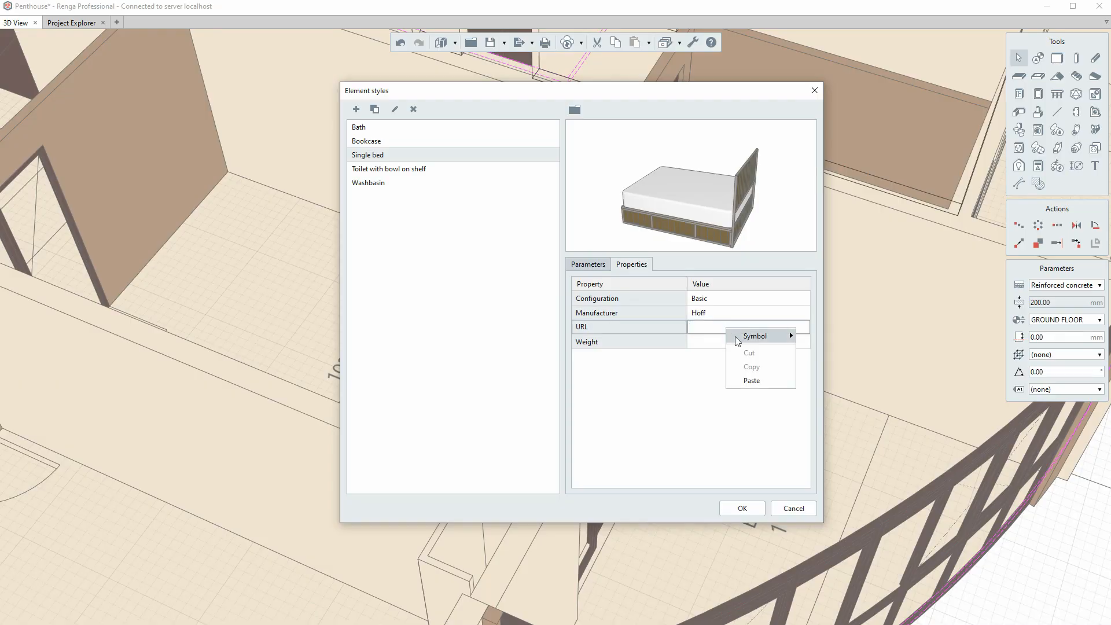
{"action": "left_click", "coordinate": [751, 380]}
{"action": "left_click", "coordinate": [719, 342]}
{"action": "left_click", "coordinate": [717, 340]}
{"action": "type", "text": "75"}
{"action": "left_click", "coordinate": [739, 506]}
Step: Start a Single bed element with a Bottom-Center base point, zero offsets of 0 mm, and the second rotation angle at 0°
{"action": "middle_click_drag", "start_coordinate": [692, 425], "coordinate": [359, 294]}
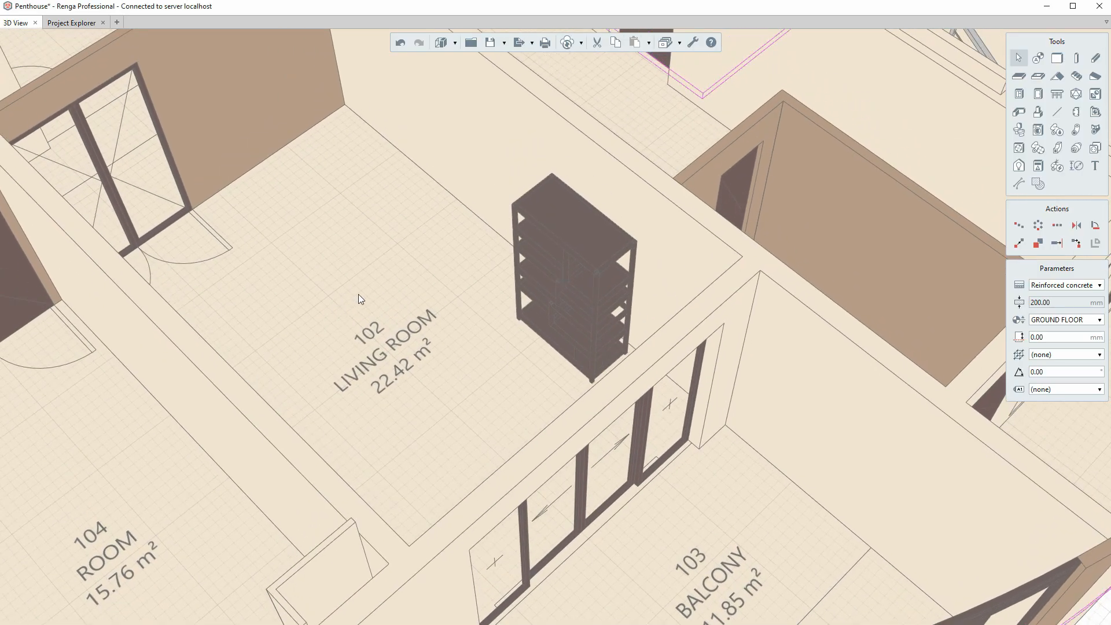
{"action": "left_click", "coordinate": [1075, 95]}
{"action": "left_click", "coordinate": [1038, 332]}
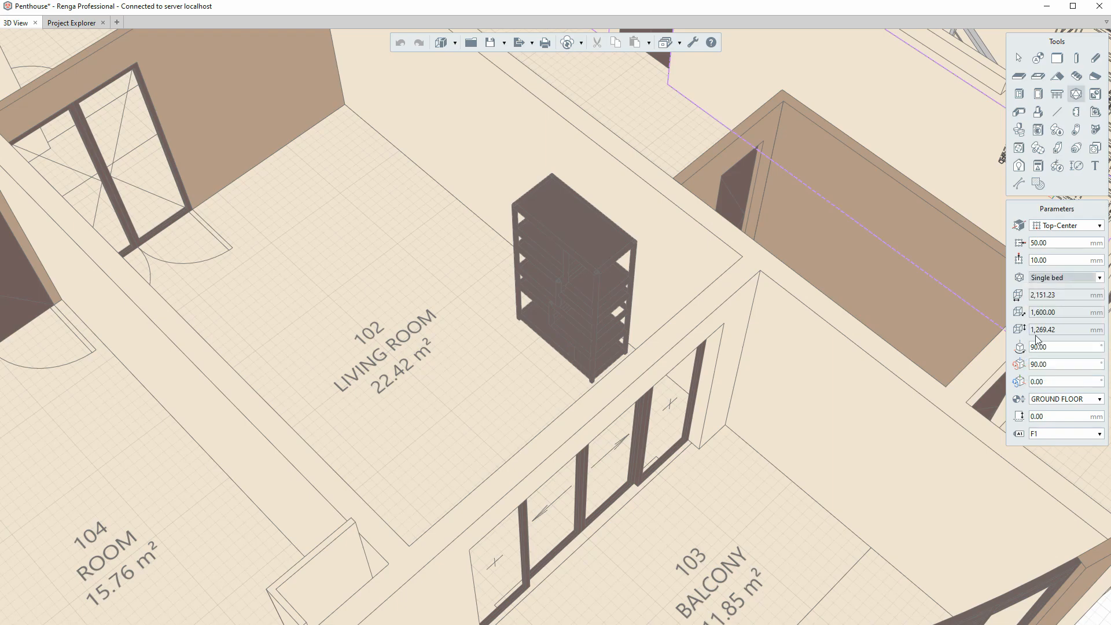
{"action": "left_click", "coordinate": [1062, 229]}
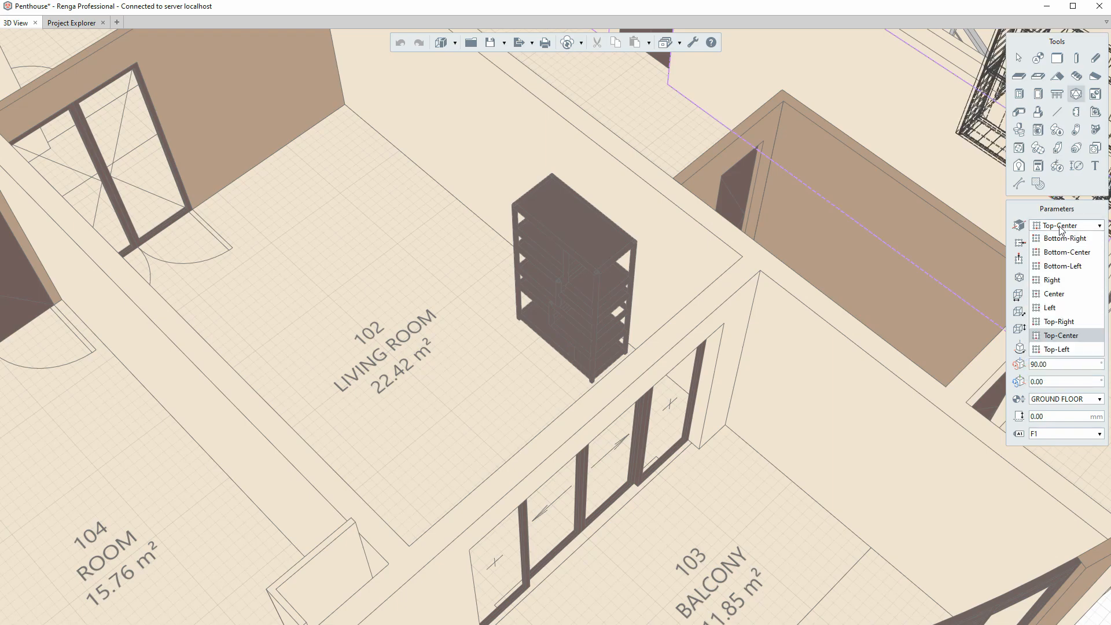
{"action": "left_click", "coordinate": [1066, 251]}
{"action": "left_click", "coordinate": [1056, 260]}
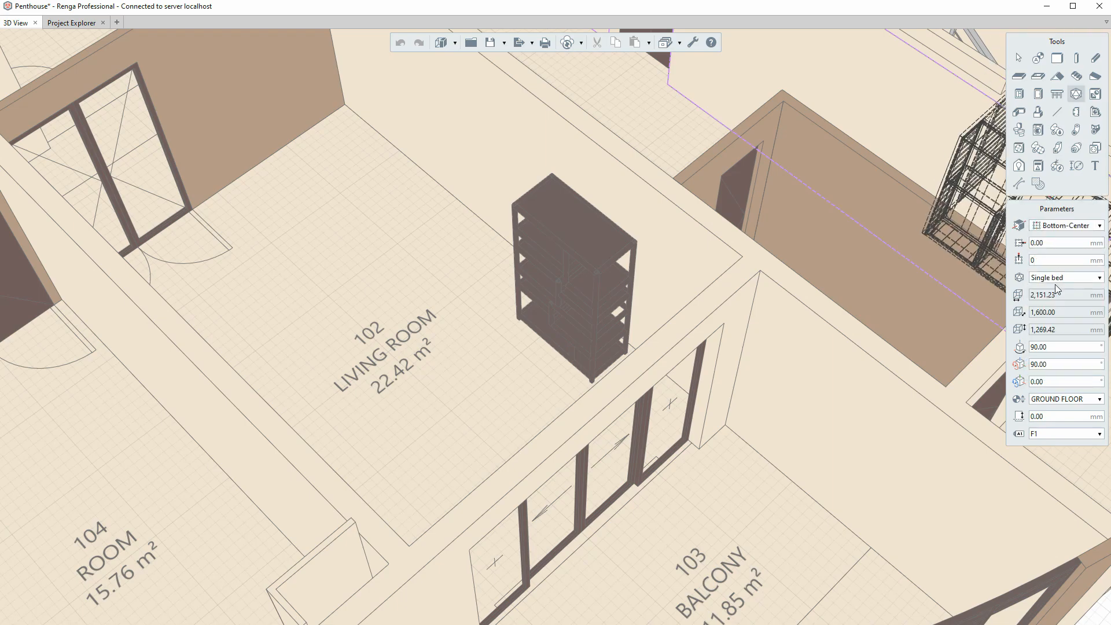
{"action": "left_click", "coordinate": [1069, 331]}
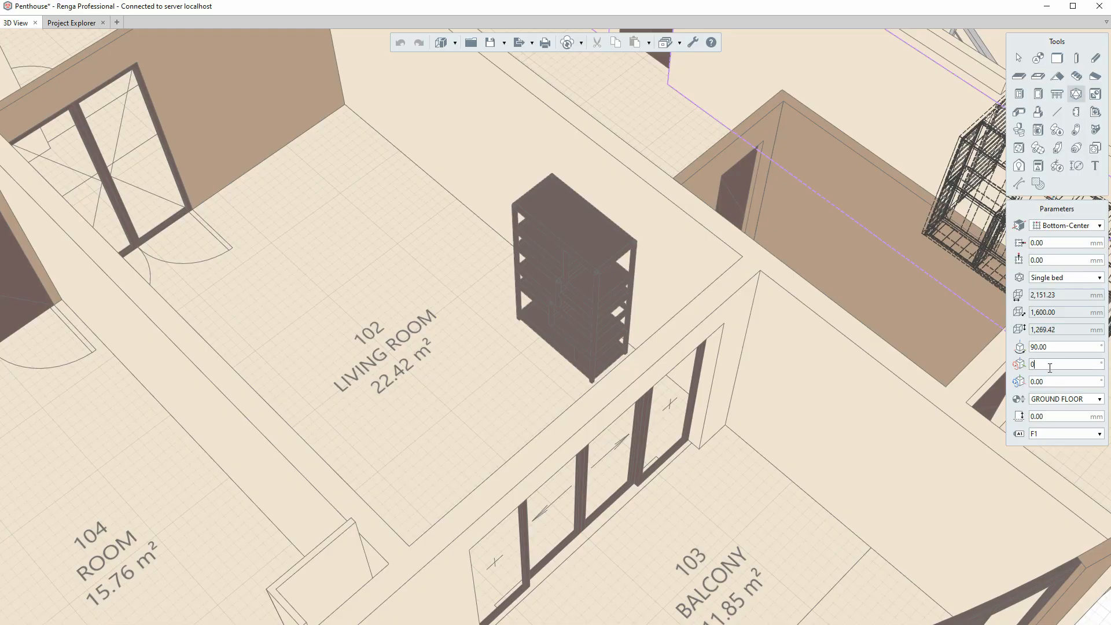
Step: Give the single bed mark F2 on the GROUND FLOOR level and place it in living room 102, headboard against the wall
{"action": "left_click", "coordinate": [1060, 401]}
{"action": "left_click", "coordinate": [1059, 401]}
{"action": "left_click", "coordinate": [1045, 433]}
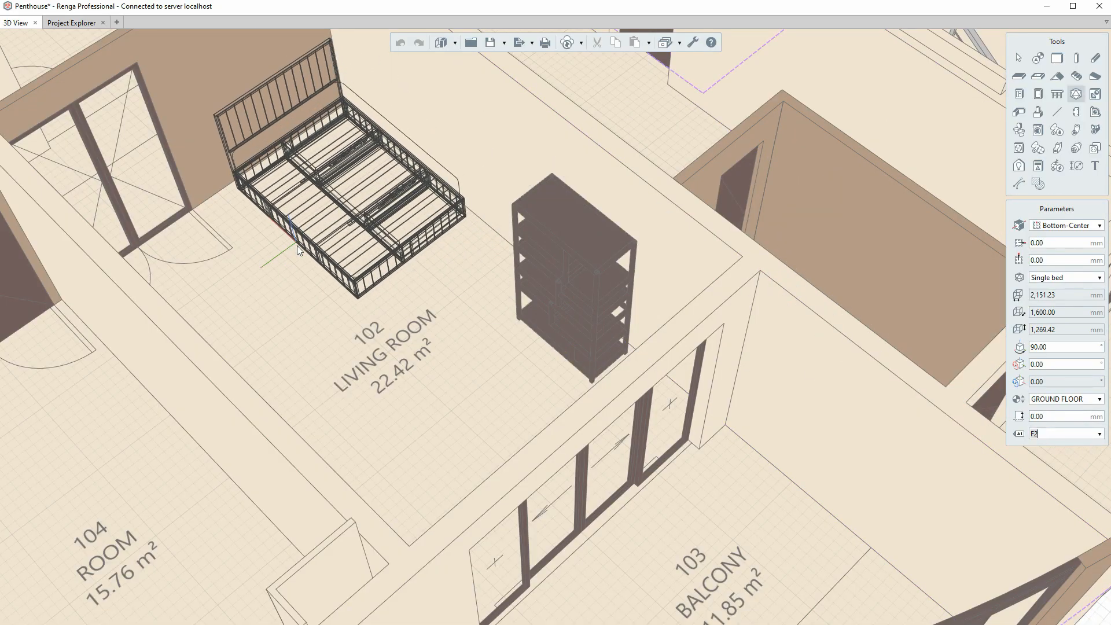
{"action": "left_click", "coordinate": [297, 250]}
{"action": "key", "text": "Escape"}
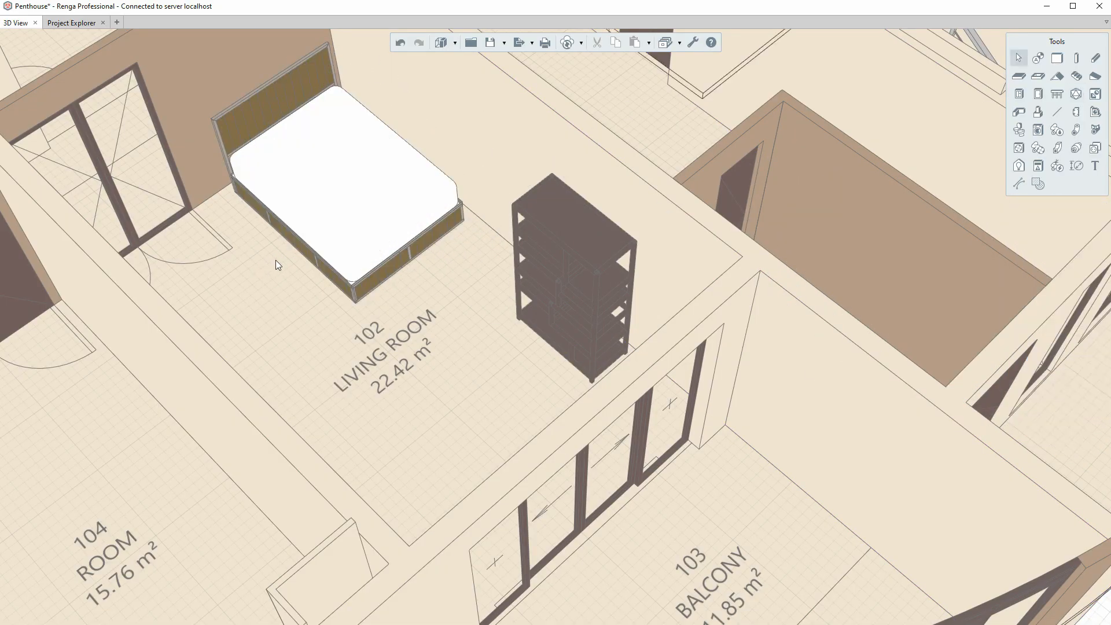
Step: In the placed single bed's properties, set Color to Dark, Designation to SB-1 and paste ETG108/1 as the item number
{"action": "left_click", "coordinate": [299, 230]}
{"action": "right_click", "coordinate": [299, 230]}
{"action": "left_click", "coordinate": [327, 390]}
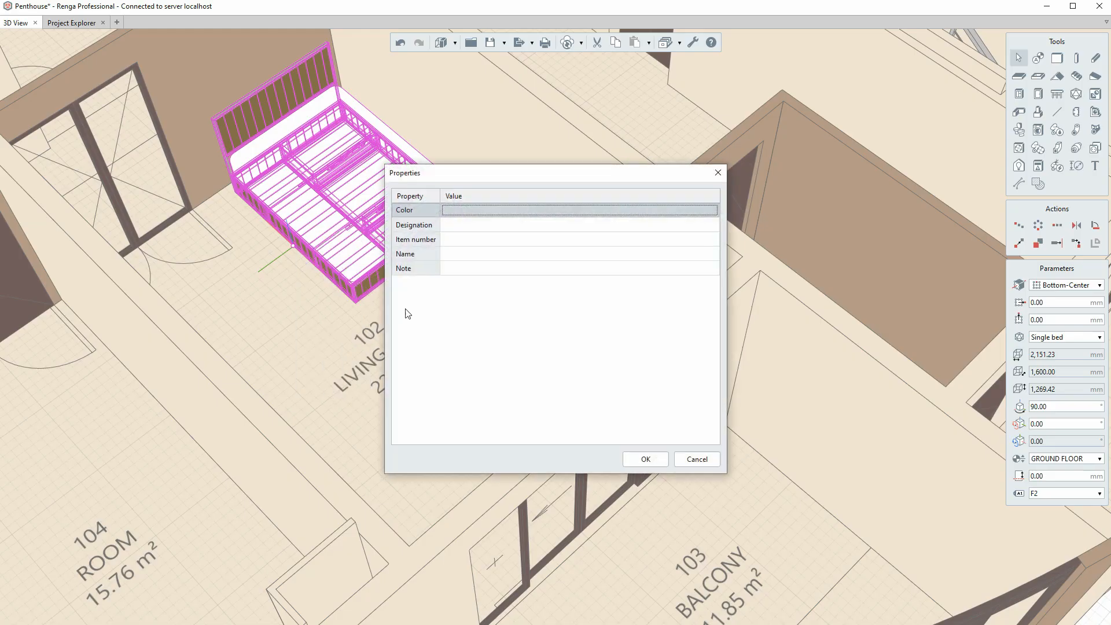
{"action": "left_click", "coordinate": [463, 210]}
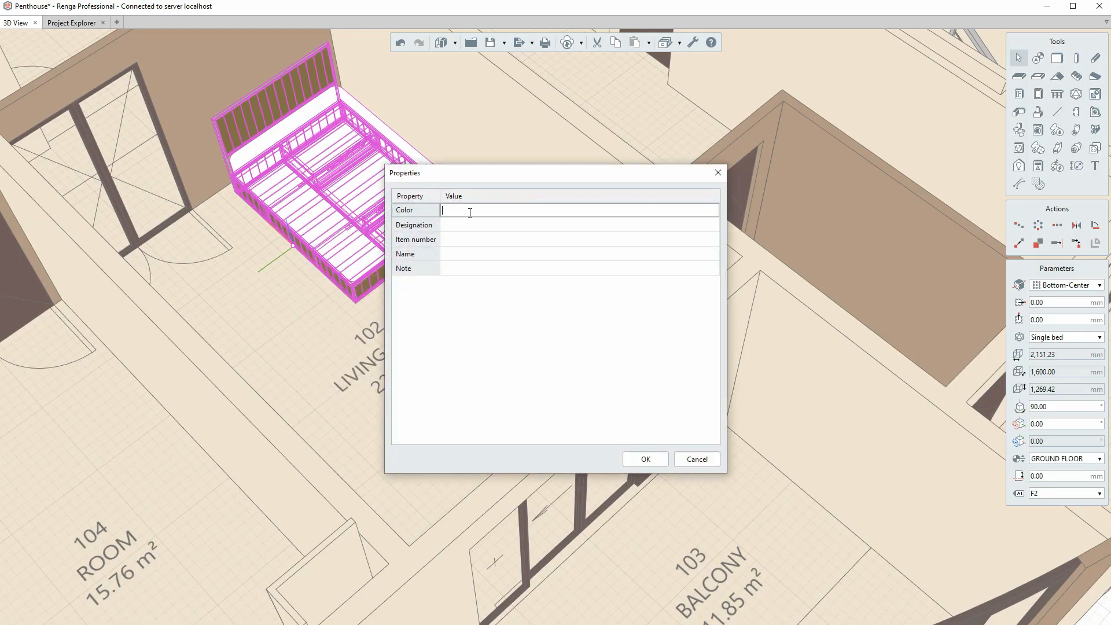
{"action": "left_click", "coordinate": [473, 225]}
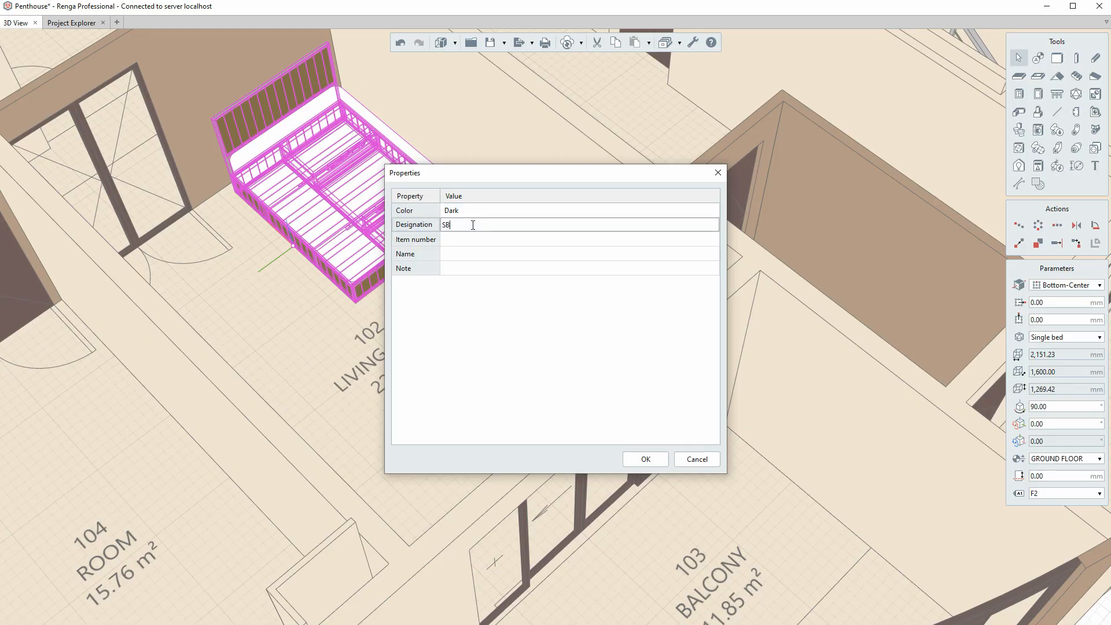
{"action": "left_click", "coordinate": [466, 240]}
{"action": "right_click", "coordinate": [466, 241]}
{"action": "left_click", "coordinate": [492, 294]}
Step: Set the single bed's Name to Single bed and Note to Gold fittings, and save its properties
{"action": "left_click", "coordinate": [477, 253]}
{"action": "type", "text": "Singl"}
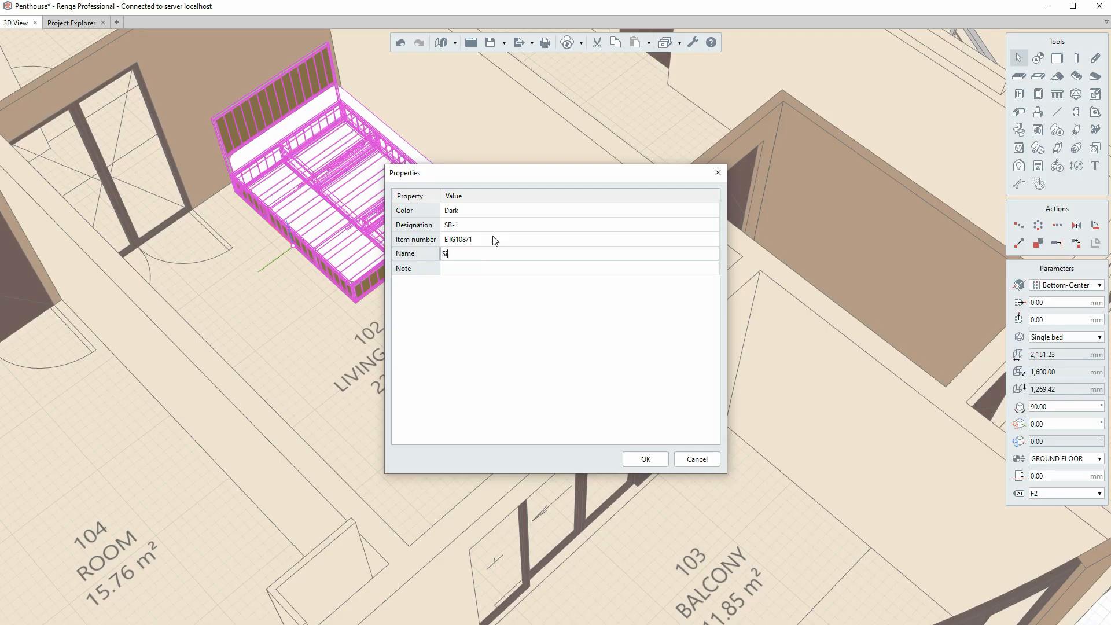
{"action": "left_click", "coordinate": [470, 267]}
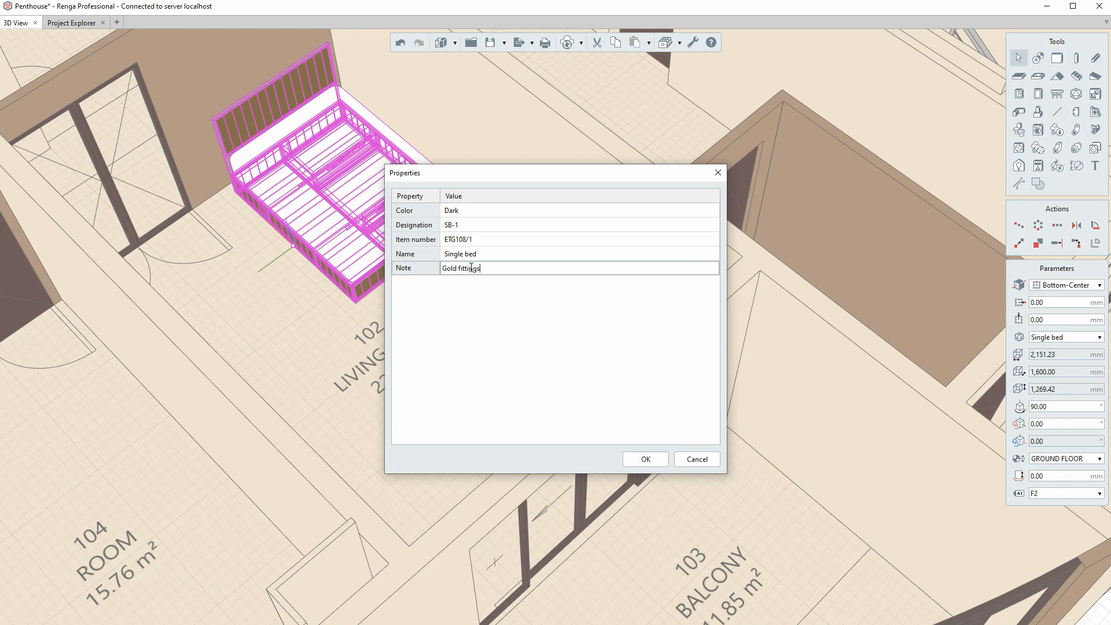
{"action": "left_click", "coordinate": [499, 330]}
{"action": "left_click", "coordinate": [645, 459]}
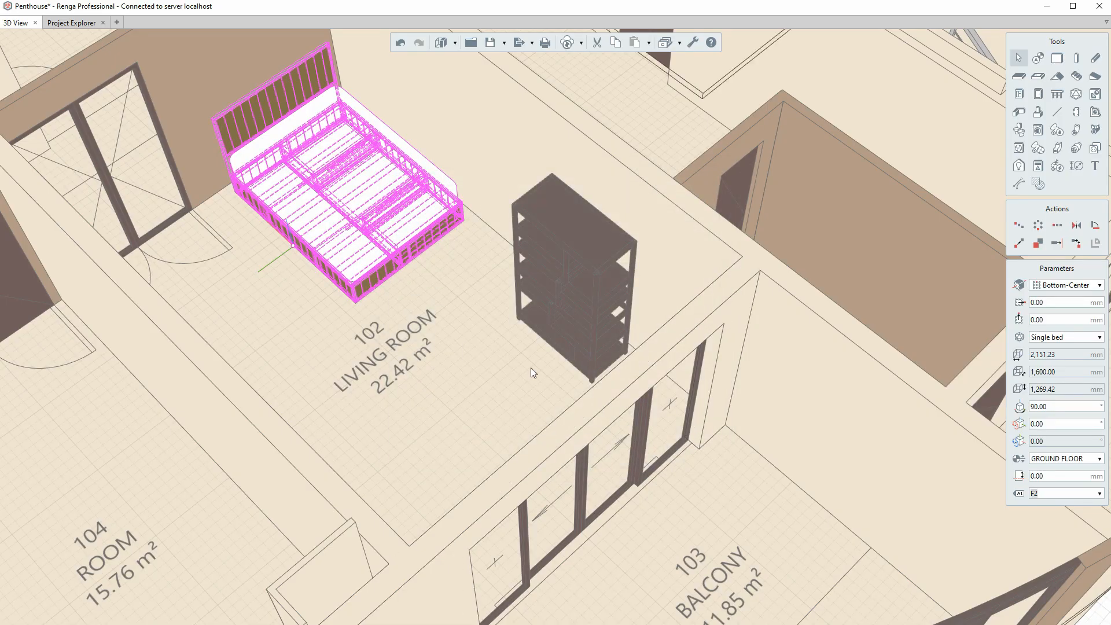
{"action": "left_click", "coordinate": [570, 383]}
Step: Create an element style named "Double bed" and load Double bed.fbx as its 3D model
{"action": "left_click", "coordinate": [678, 43]}
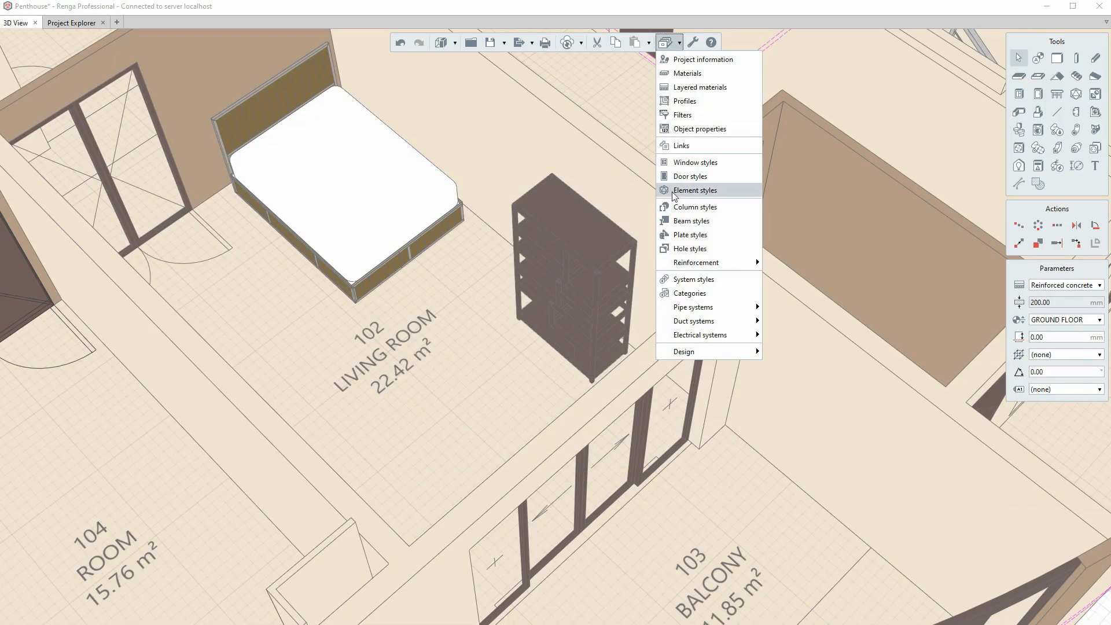
{"action": "left_click", "coordinate": [689, 193]}
{"action": "left_click", "coordinate": [329, 126]}
{"action": "type", "text": "Double bed"}
{"action": "key", "text": "Return"}
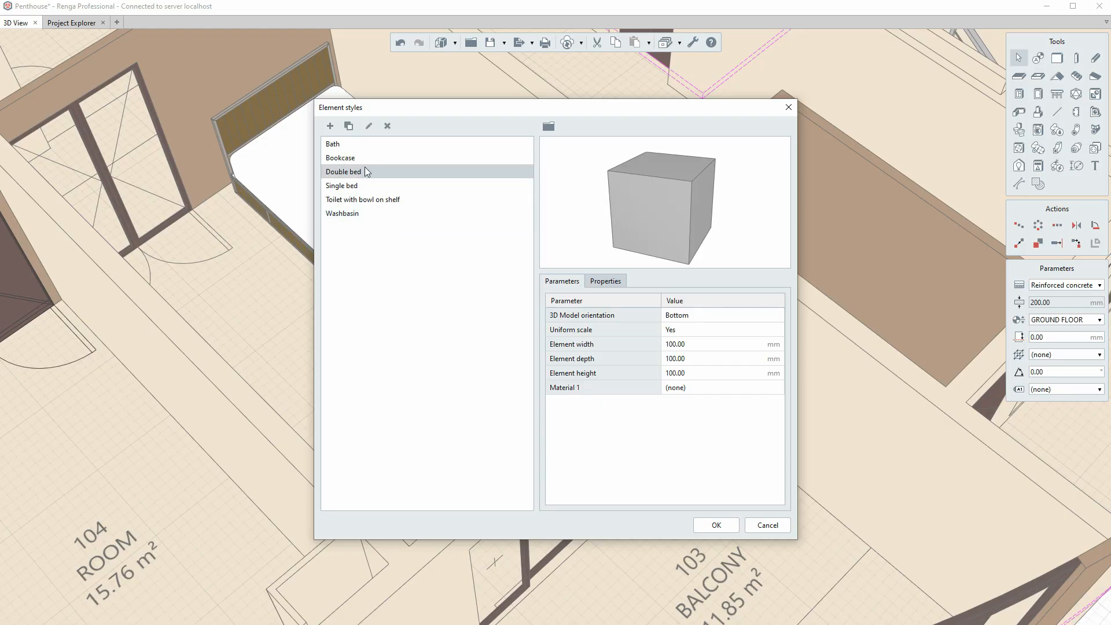
{"action": "left_click", "coordinate": [549, 126]}
{"action": "left_click", "coordinate": [523, 225]}
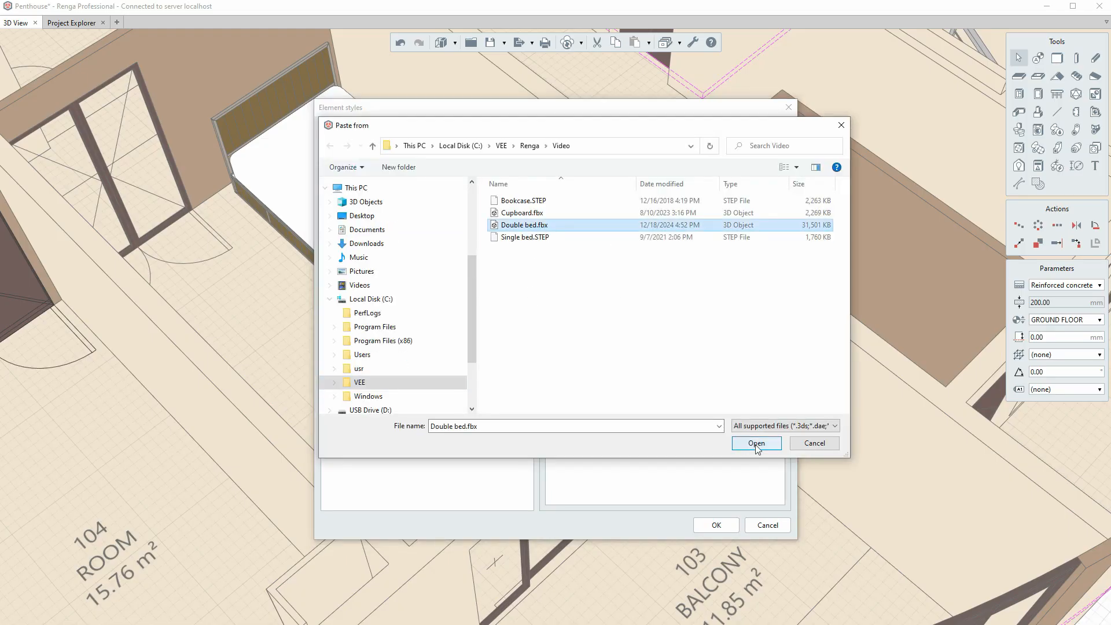
{"action": "left_click", "coordinate": [756, 443]}
Step: Create an element style named "Cupboard" and load Cupboard.fbx as its 3D model
{"action": "left_click", "coordinate": [329, 126]}
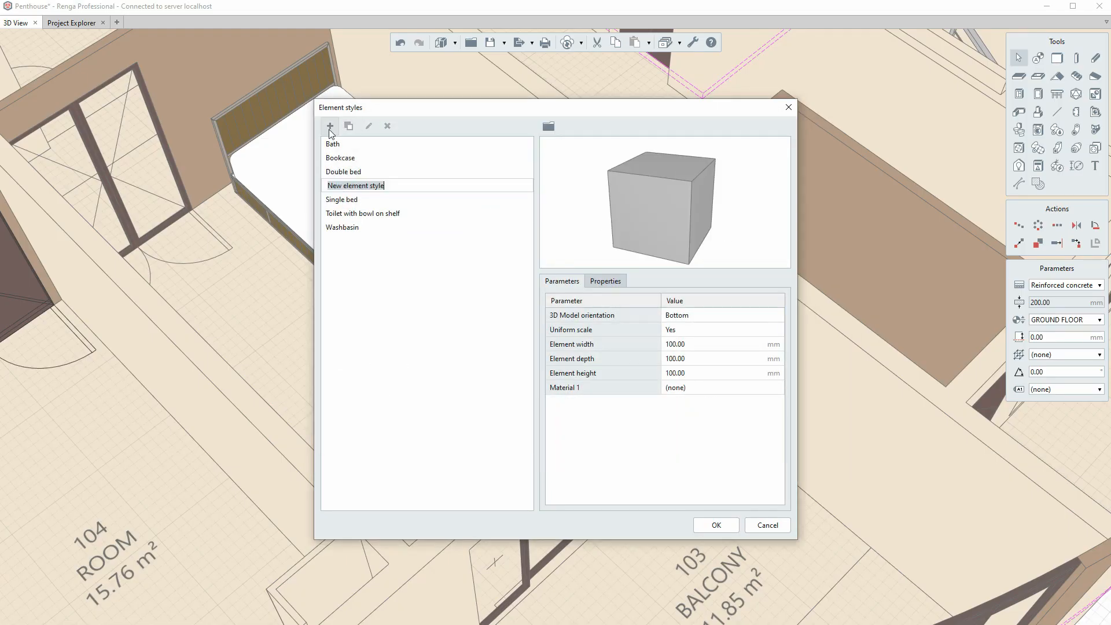
{"action": "type", "text": "Cupboard"}
{"action": "key", "text": "Return"}
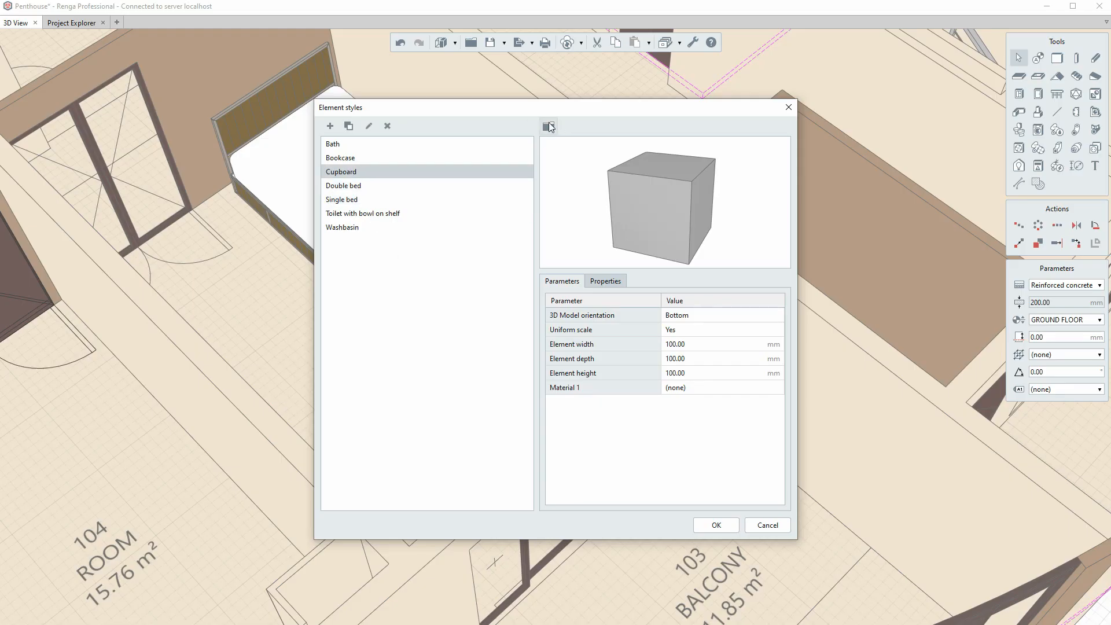
{"action": "left_click", "coordinate": [549, 126]}
{"action": "left_click", "coordinate": [521, 213]}
{"action": "left_click", "coordinate": [754, 443]}
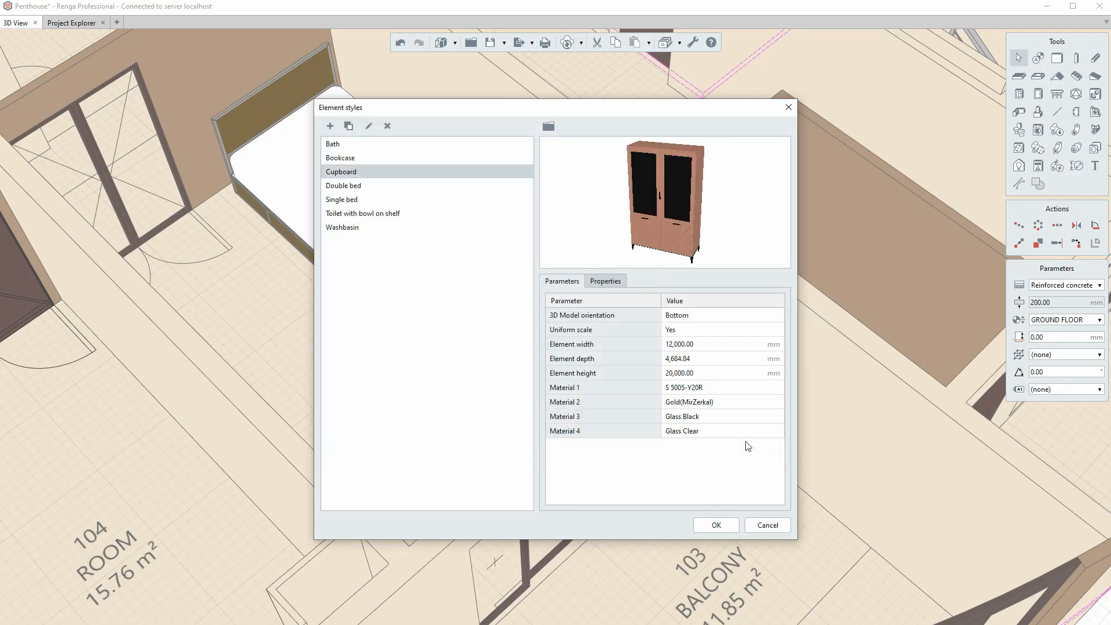
Step: Fill in the Cupboard style's properties with Manufacturer Home, the pasted product URL and Weight 48
{"action": "left_click", "coordinate": [672, 372]}
{"action": "left_click", "coordinate": [605, 280]}
{"action": "left_click", "coordinate": [680, 329]}
{"action": "type", "text": "Home"}
{"action": "right_click", "coordinate": [680, 343]}
{"action": "left_click", "coordinate": [707, 398]}
{"action": "left_click", "coordinate": [681, 358]}
{"action": "type", "text": "48"}
Step: Assign different materials to the parts of the Double bed style
{"action": "left_click", "coordinate": [384, 188]}
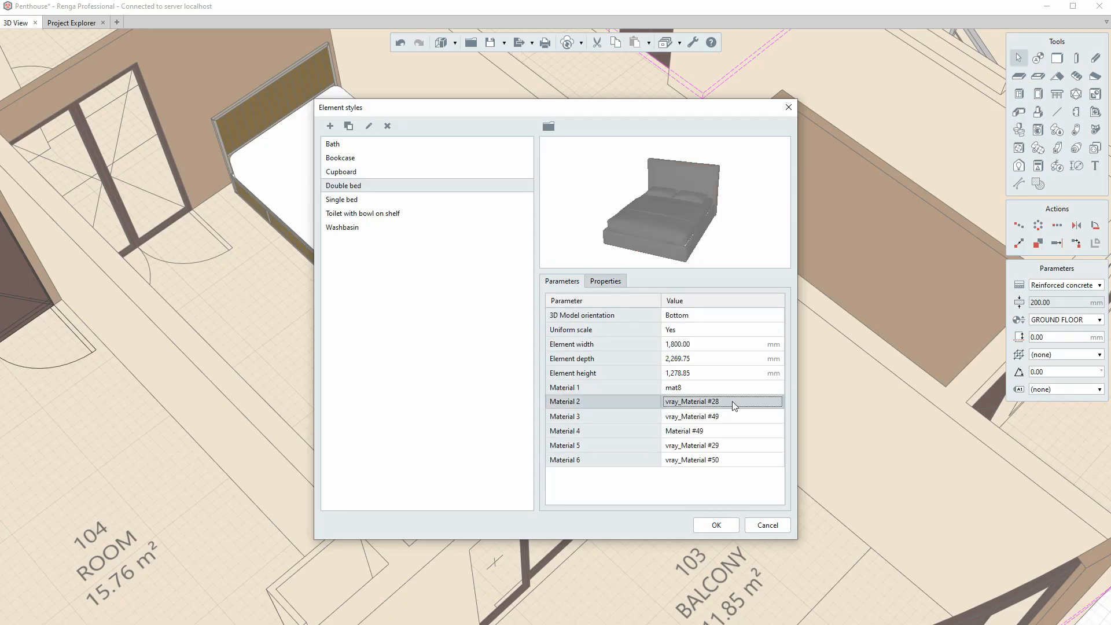
{"action": "left_click", "coordinate": [733, 403]}
{"action": "left_click", "coordinate": [716, 417]}
{"action": "left_click", "coordinate": [715, 500]}
{"action": "left_click", "coordinate": [713, 431]}
{"action": "left_click", "coordinate": [712, 474]}
{"action": "left_click", "coordinate": [712, 446]}
Step: Set the Double bed style's Configuration to Basic and Manufacturer to IKEA, and paste the product link as its URL
{"action": "left_click", "coordinate": [605, 281]}
{"action": "left_click", "coordinate": [677, 315]}
{"action": "type", "text": "Basic"}
{"action": "left_click", "coordinate": [682, 325]}
{"action": "type", "text": "IKEA"}
{"action": "left_click", "coordinate": [681, 343]}
{"action": "key", "text": "ctrl+v"}
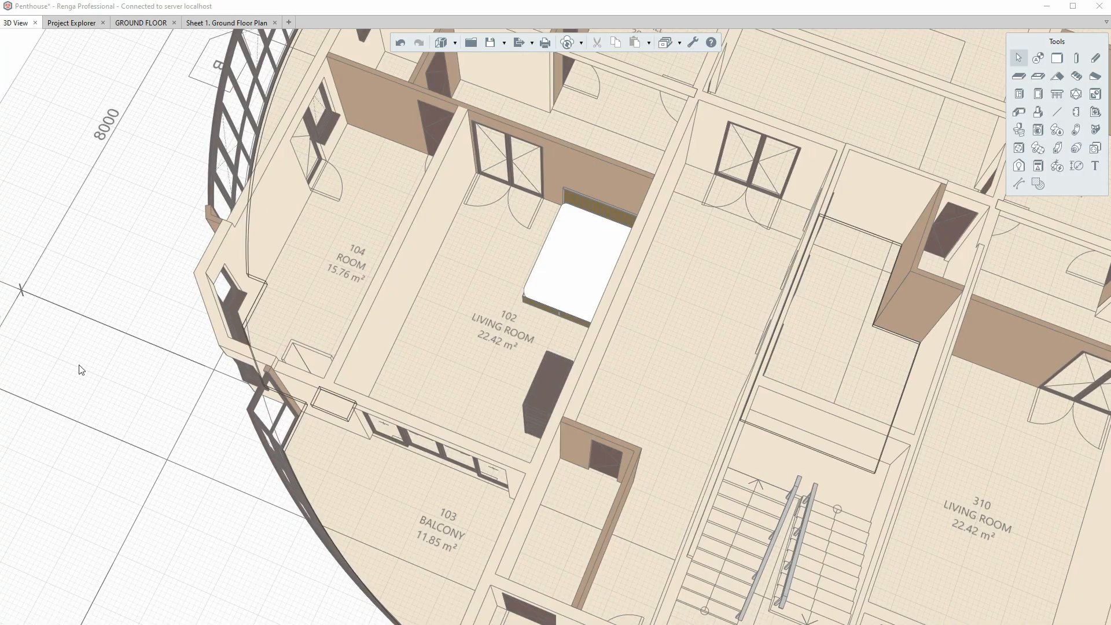
Step: Place a Double bed element in room 104 with its headboard against the outer wall
{"action": "middle_click_drag", "start_coordinate": [384, 349], "coordinate": [464, 331]}
{"action": "scroll", "coordinate": [494, 330], "scroll_direction": "up", "scroll_amount": 5}
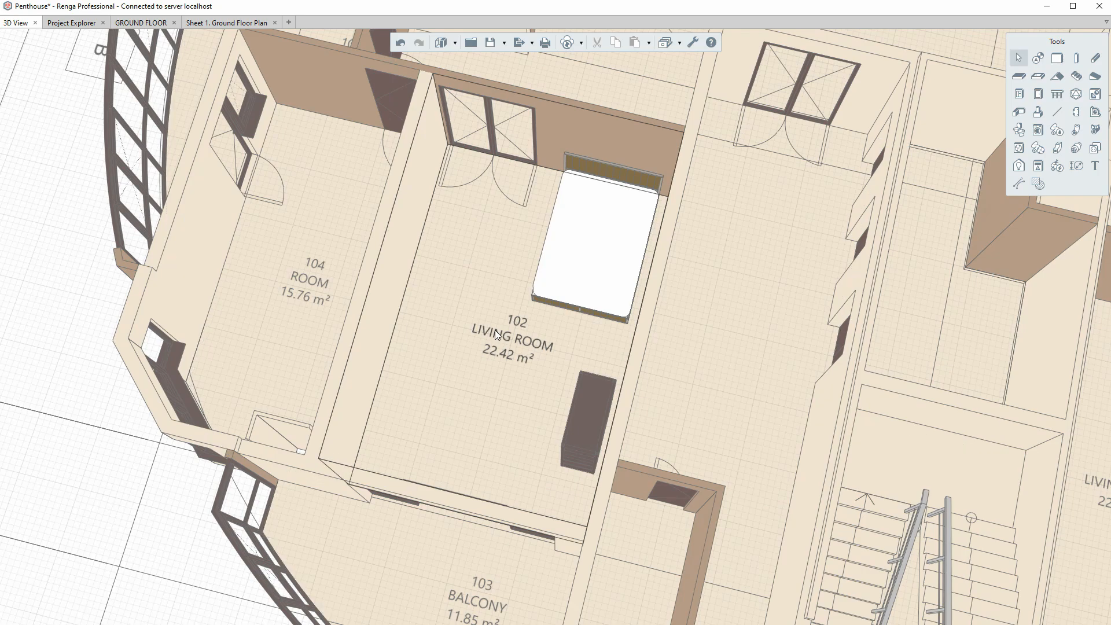
{"action": "left_click", "coordinate": [1083, 97]}
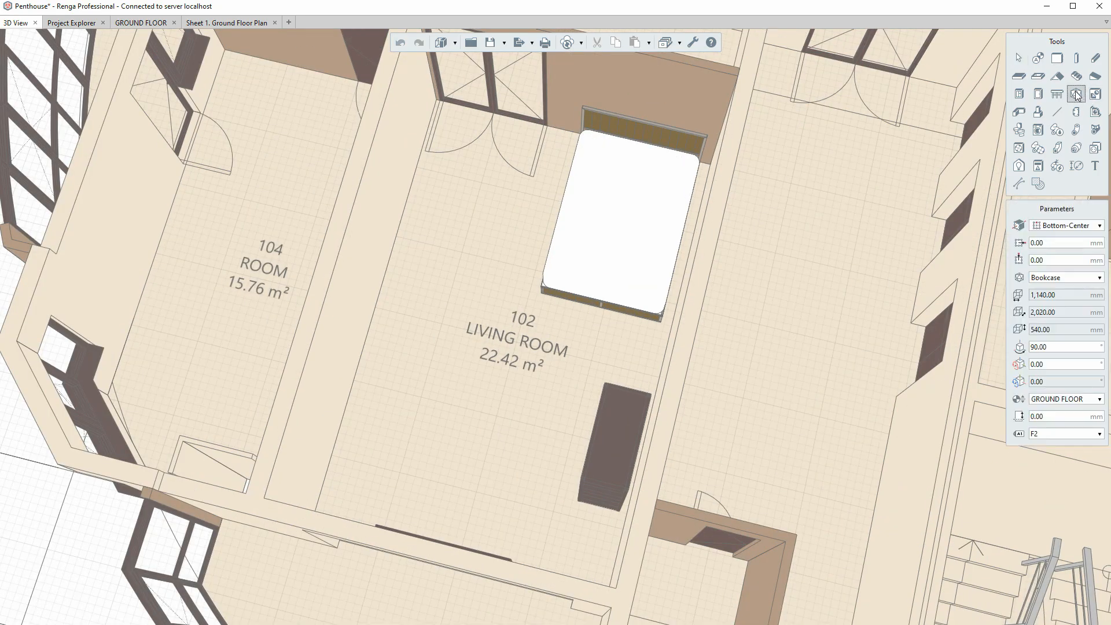
{"action": "left_click", "coordinate": [1054, 280]}
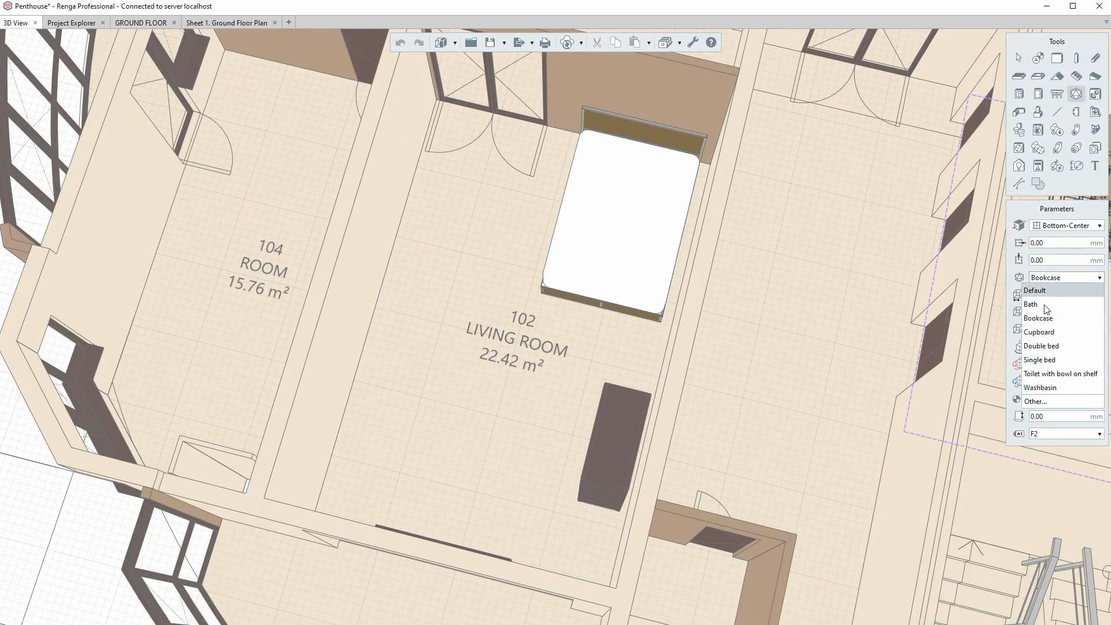
{"action": "left_click", "coordinate": [1041, 346]}
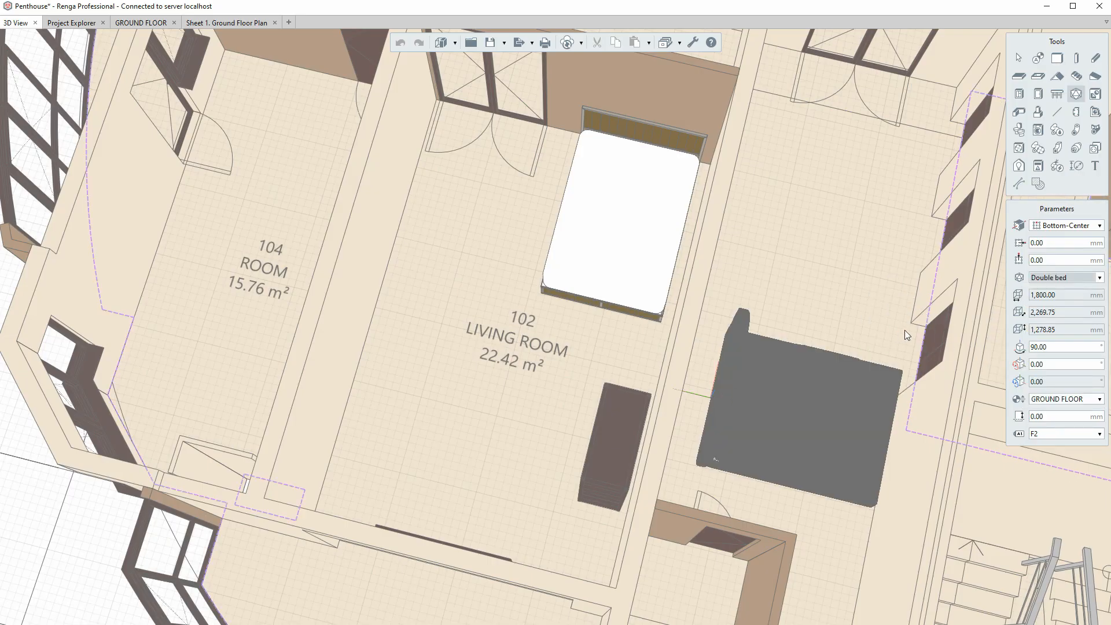
{"action": "left_click", "coordinate": [1041, 346]}
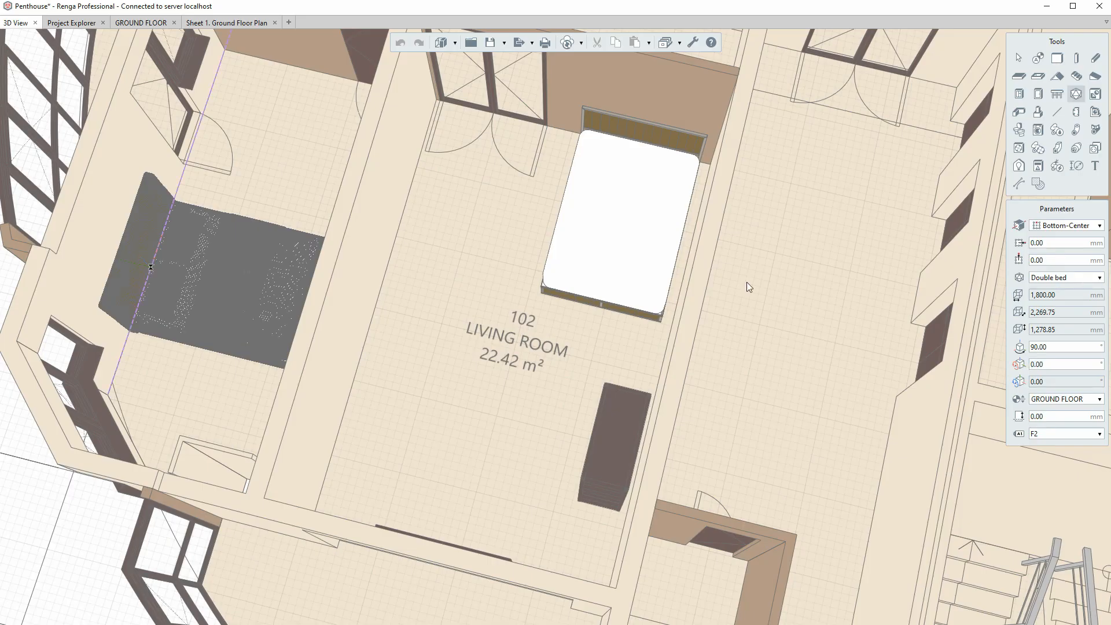
{"action": "left_click", "coordinate": [150, 266]}
Step: Place a Cupboard element in living room 102 against the wall shared with room 104
{"action": "left_click", "coordinate": [1041, 279]}
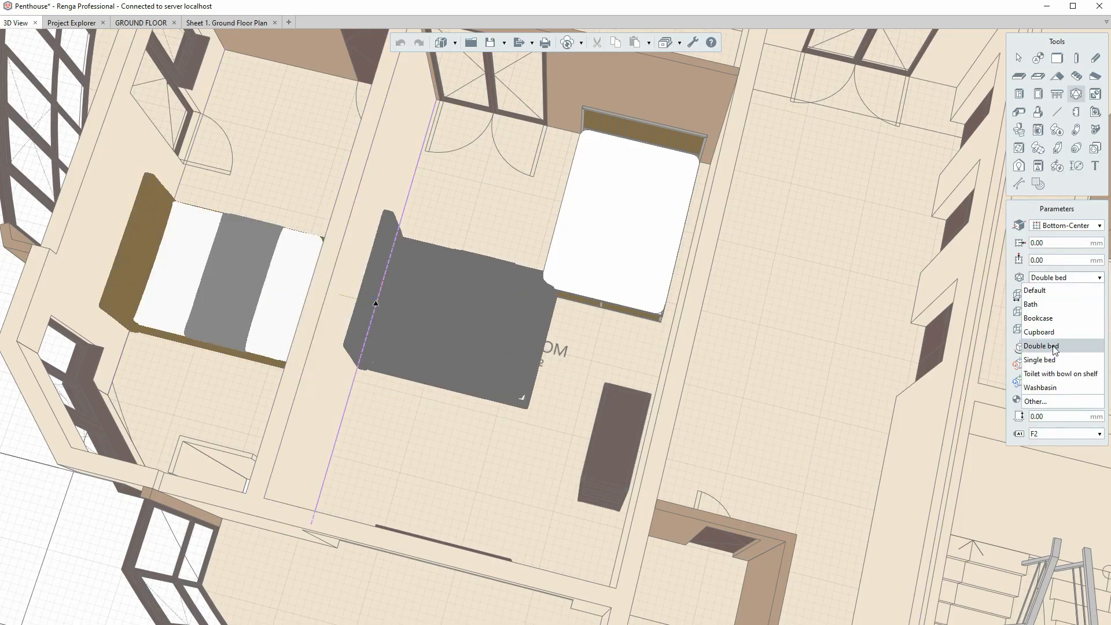
{"action": "left_click", "coordinate": [1041, 332]}
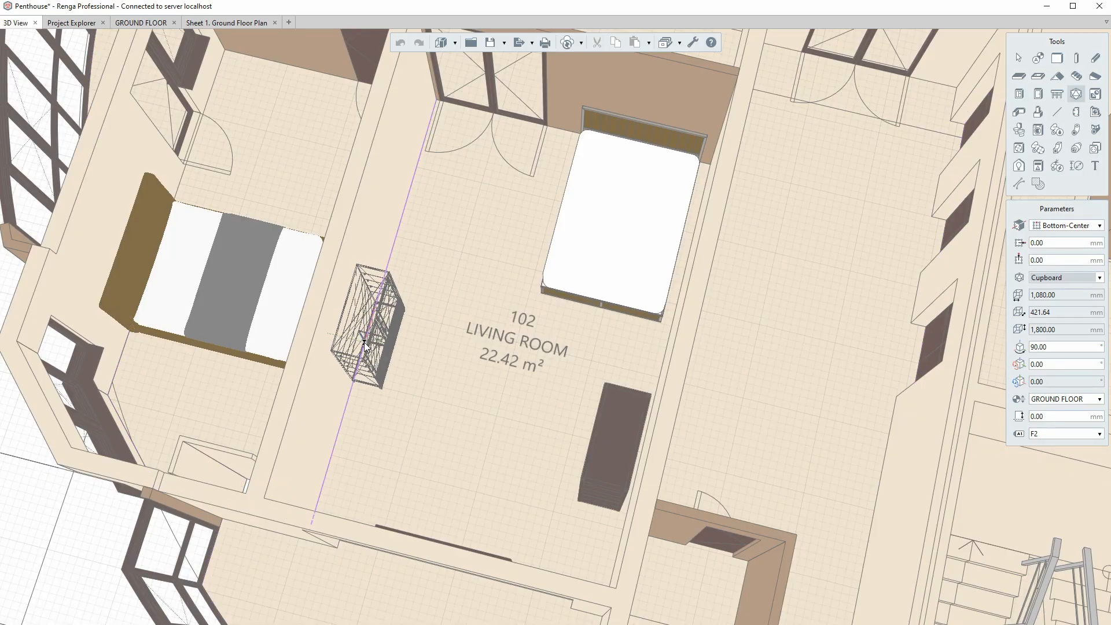
{"action": "left_click", "coordinate": [363, 346]}
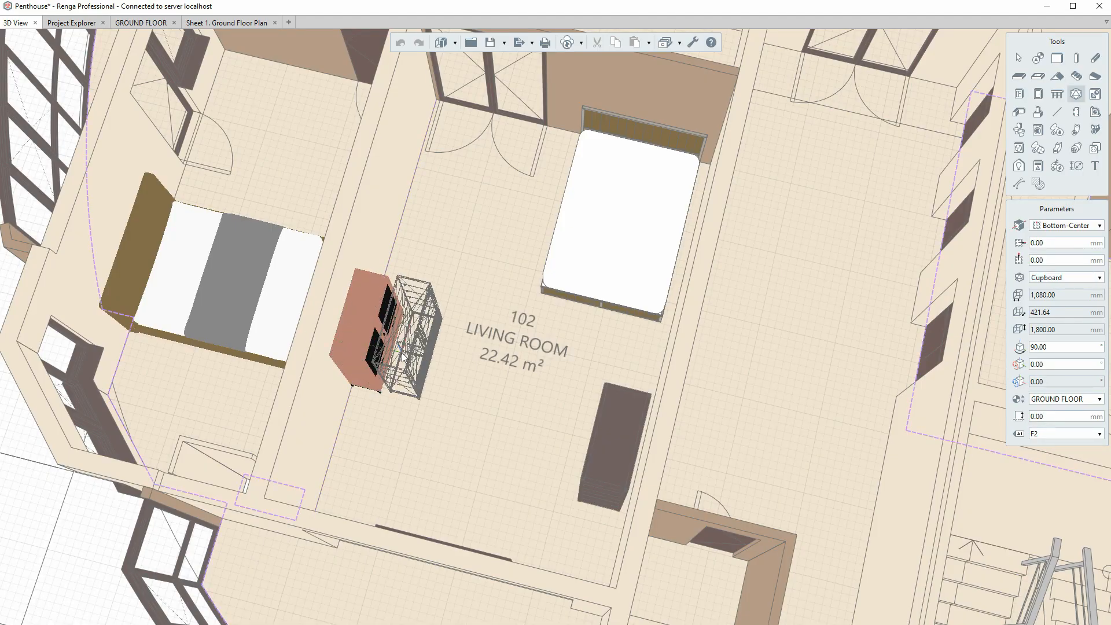
{"action": "key", "text": "Escape"}
{"action": "middle_click_drag", "start_coordinate": [401, 352], "coordinate": [341, 311]}
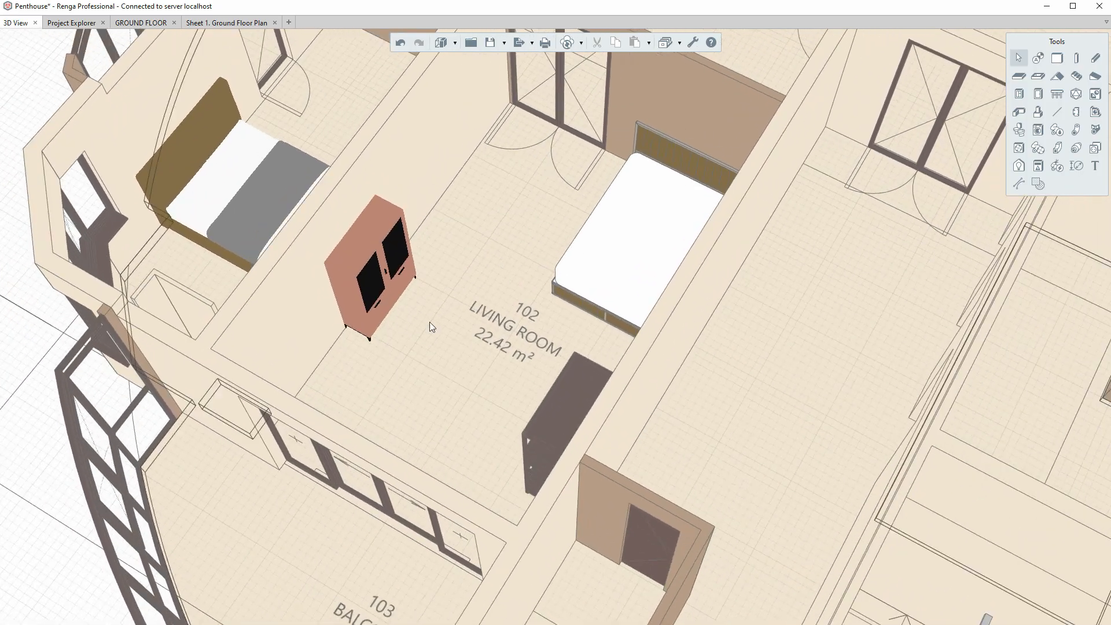
{"action": "middle_click_drag", "start_coordinate": [429, 327], "coordinate": [479, 377]}
Step: Open the GROUND FLOOR level plan and examine how the furniture in rooms 104 and 102 is represented
{"action": "left_click", "coordinate": [71, 23]}
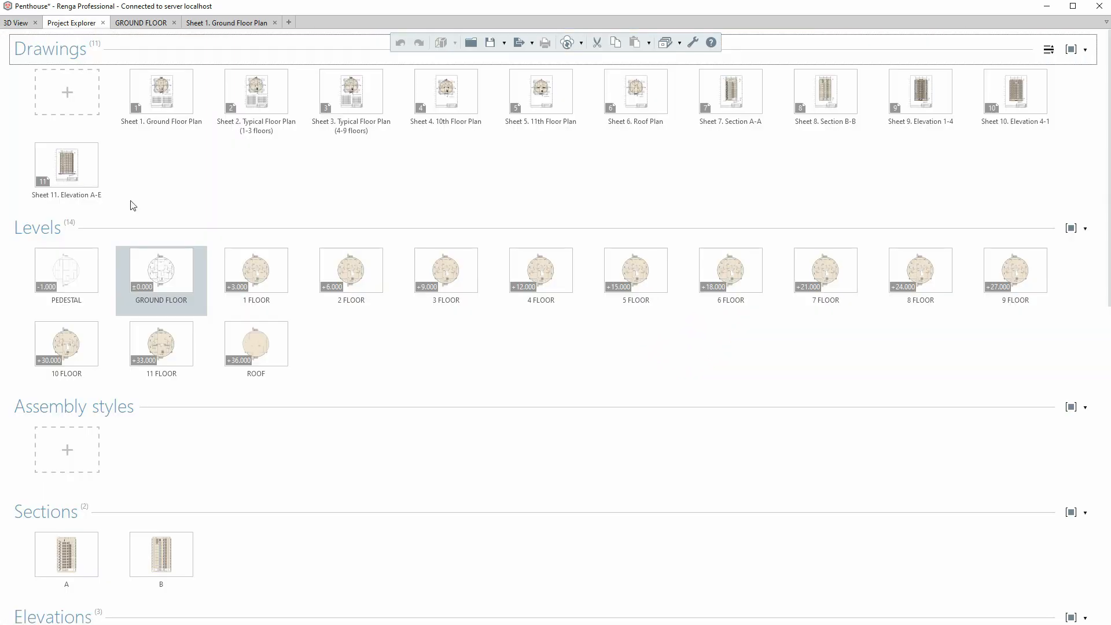
{"action": "double_click", "coordinate": [167, 274]}
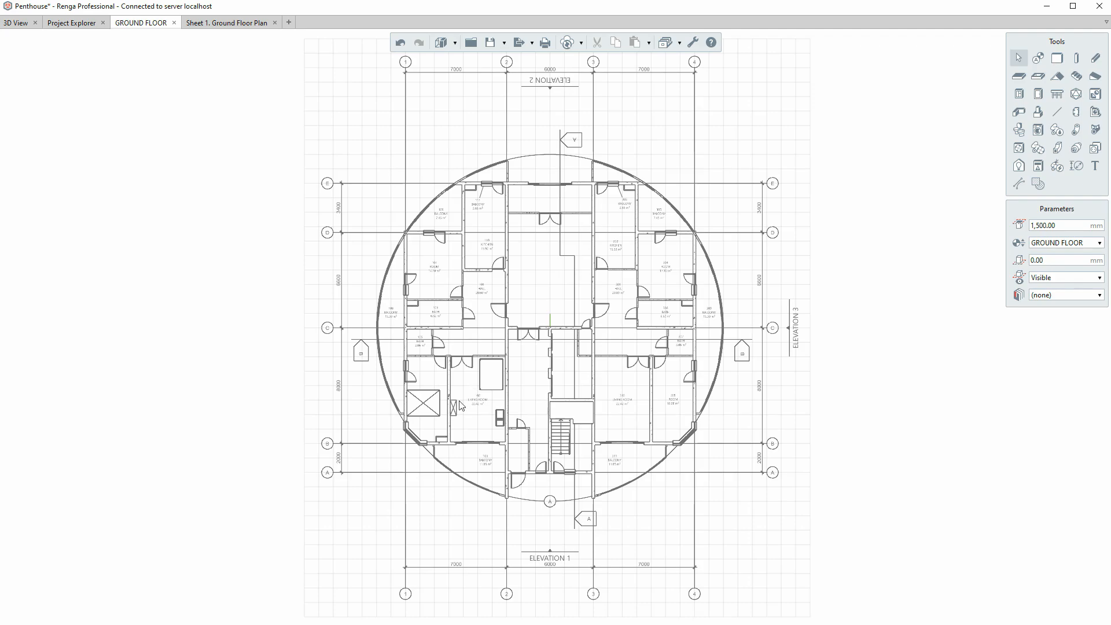
{"action": "scroll", "coordinate": [460, 405], "scroll_direction": "up", "scroll_amount": 6}
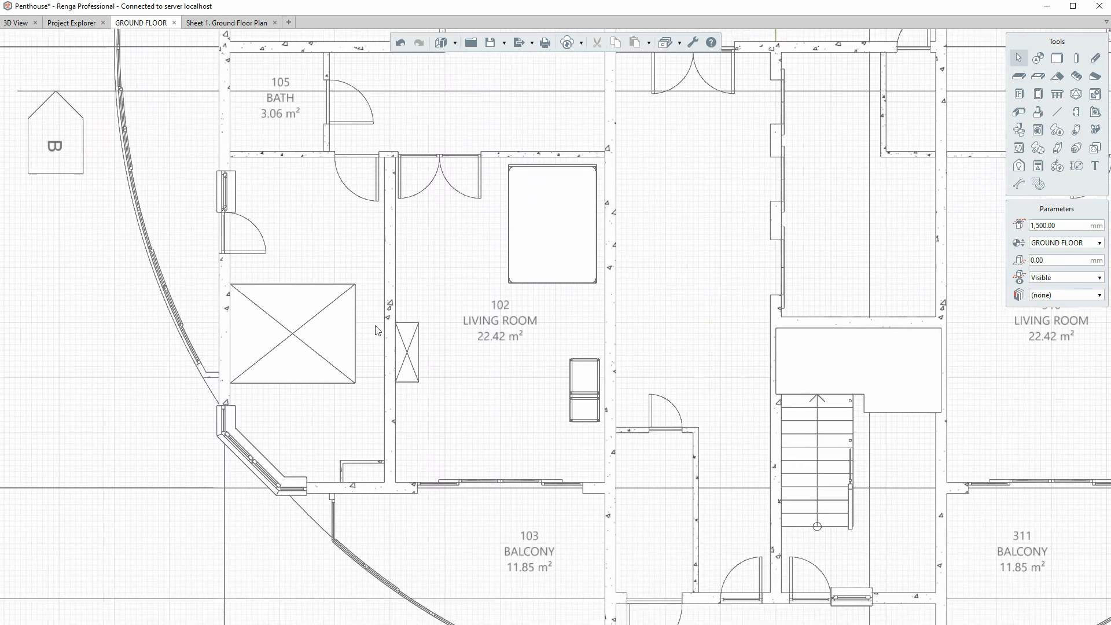
{"action": "middle_click_drag", "start_coordinate": [376, 331], "coordinate": [406, 305]}
{"action": "left_click", "coordinate": [339, 344]}
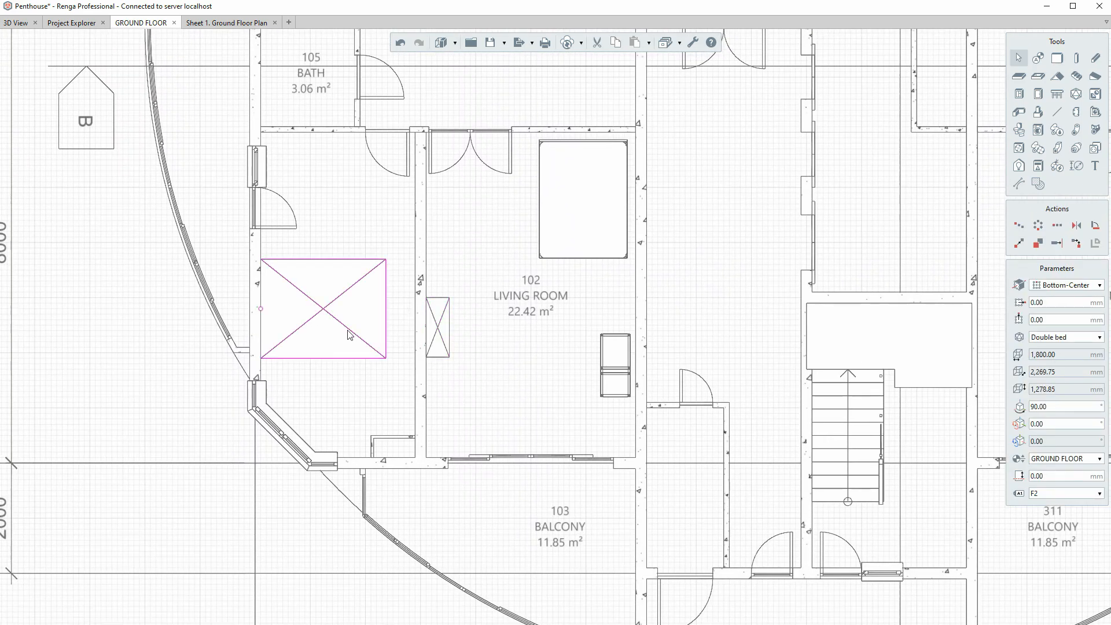
{"action": "left_click", "coordinate": [611, 260]}
{"action": "left_click", "coordinate": [615, 342]}
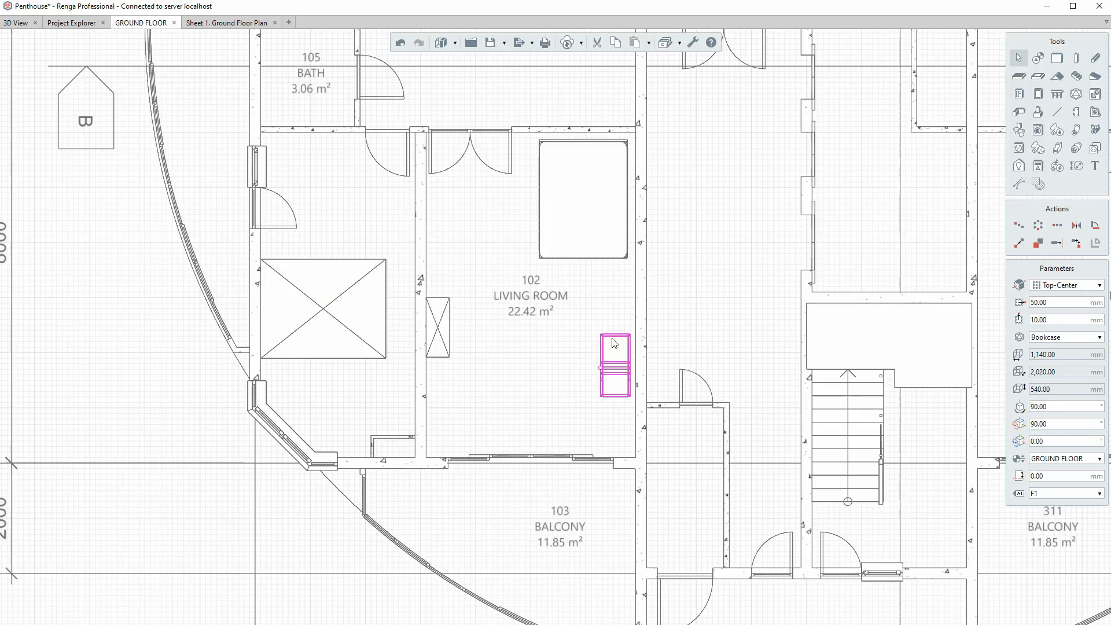
{"action": "middle_click_drag", "start_coordinate": [547, 366], "coordinate": [556, 448]}
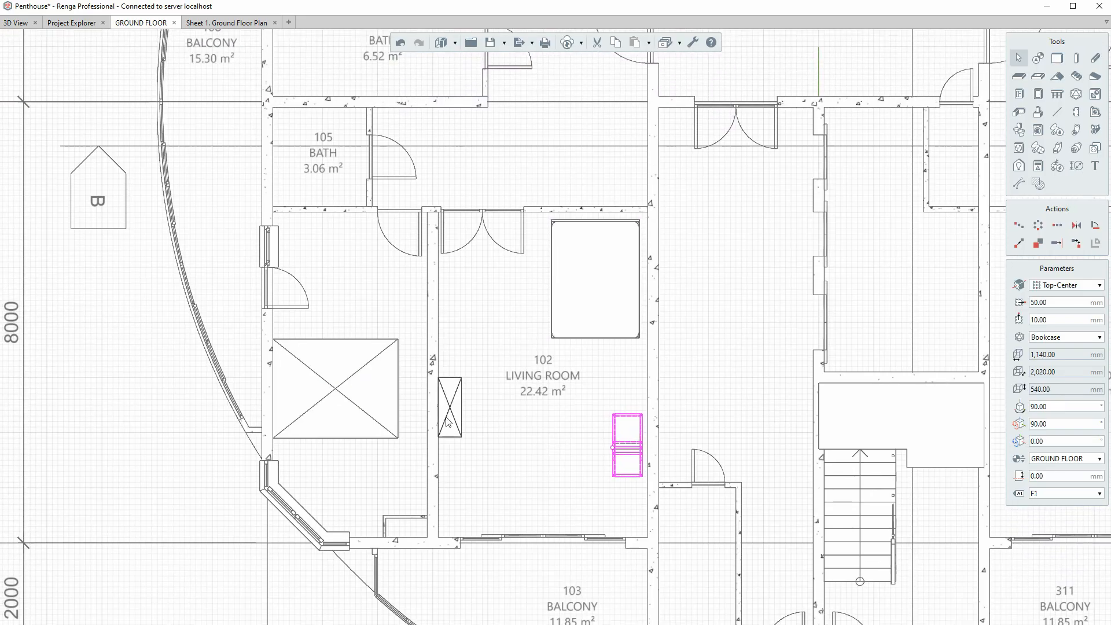
{"action": "scroll", "coordinate": [430, 408], "scroll_direction": "up", "scroll_amount": 2}
{"action": "middle_click_drag", "start_coordinate": [430, 409], "coordinate": [409, 408]}
{"action": "middle_click_drag", "start_coordinate": [483, 400], "coordinate": [430, 393]}
{"action": "scroll", "coordinate": [430, 398], "scroll_direction": "down", "scroll_amount": 5}
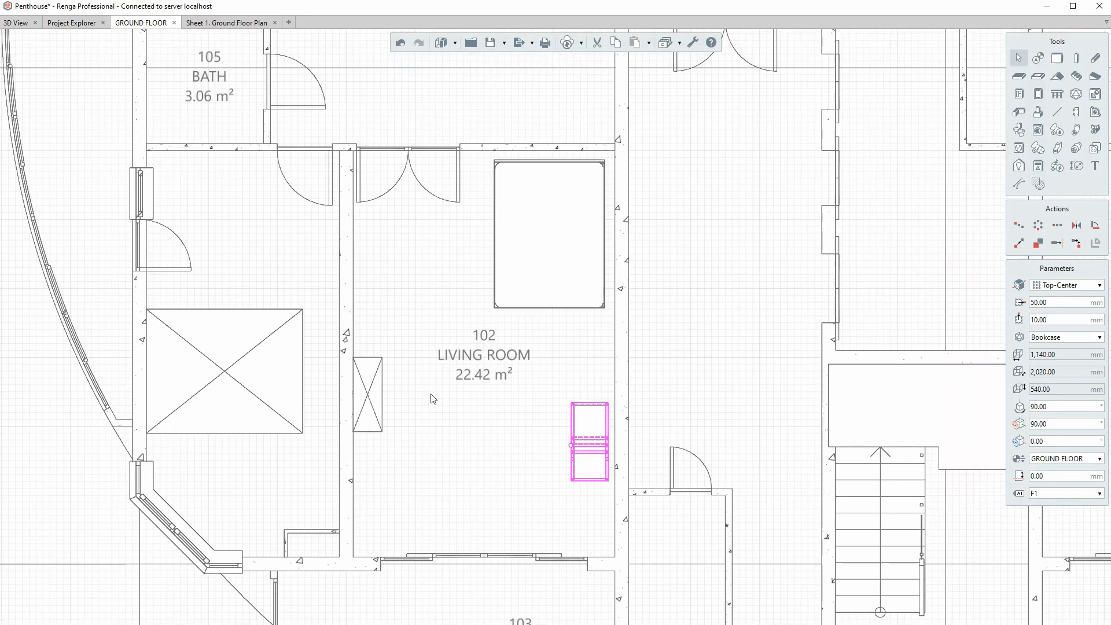
Step: Open the drawing Sheet 1. Ground Floor Plan and examine the furniture symbols in rooms 104 and 102
{"action": "left_click", "coordinate": [81, 23]}
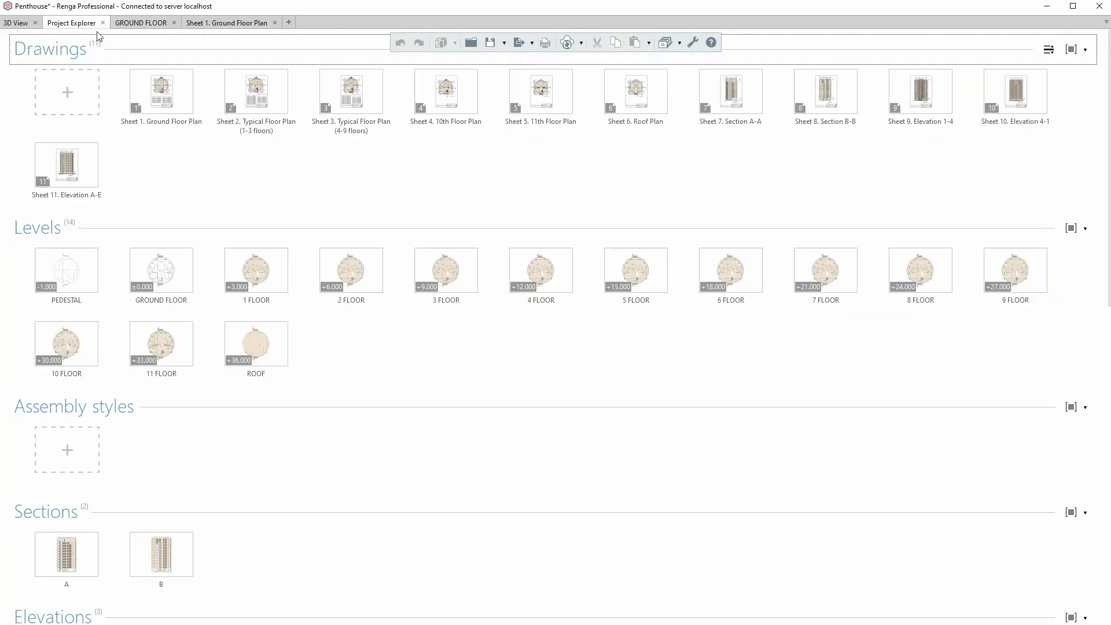
{"action": "double_click", "coordinate": [163, 94]}
{"action": "scroll", "coordinate": [551, 400], "scroll_direction": "up", "scroll_amount": 3}
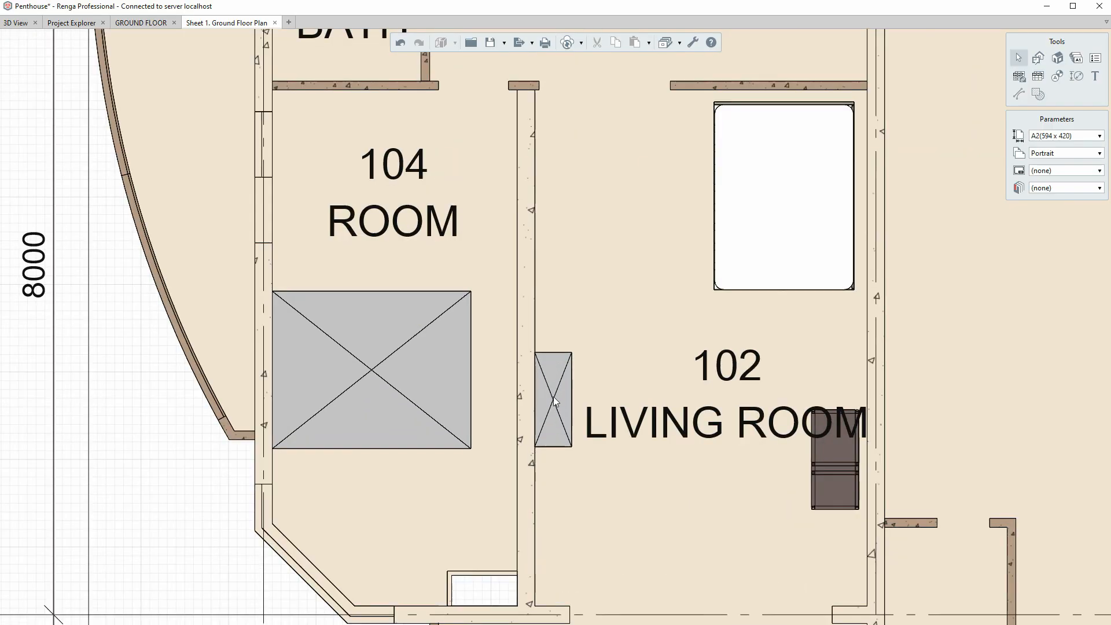
{"action": "left_click", "coordinate": [276, 310]}
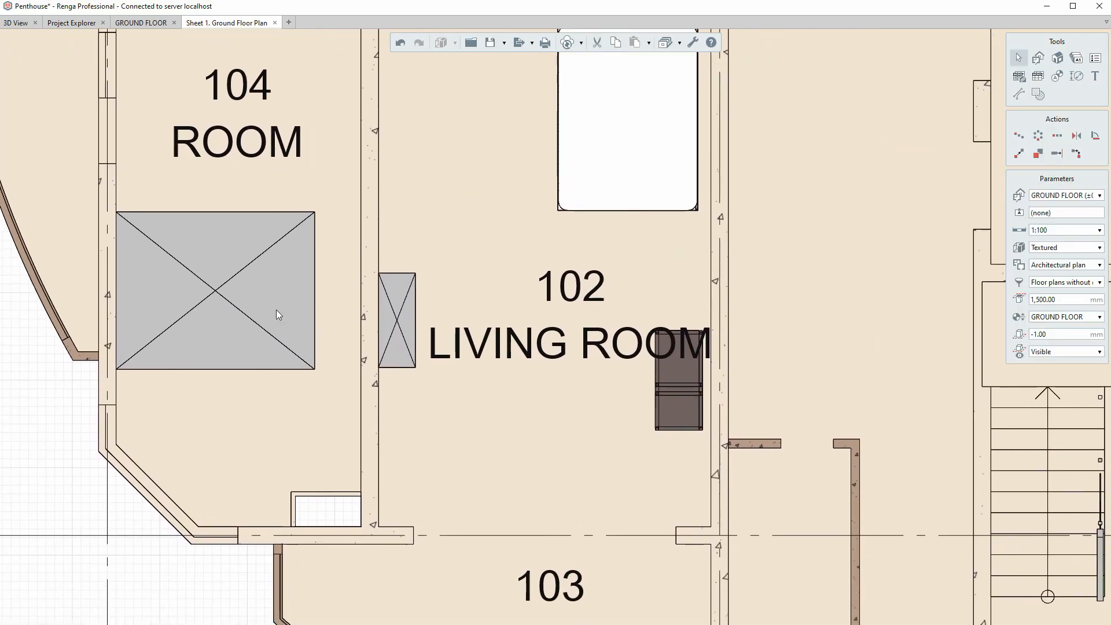
{"action": "scroll", "coordinate": [639, 291], "scroll_direction": "down", "scroll_amount": 5}
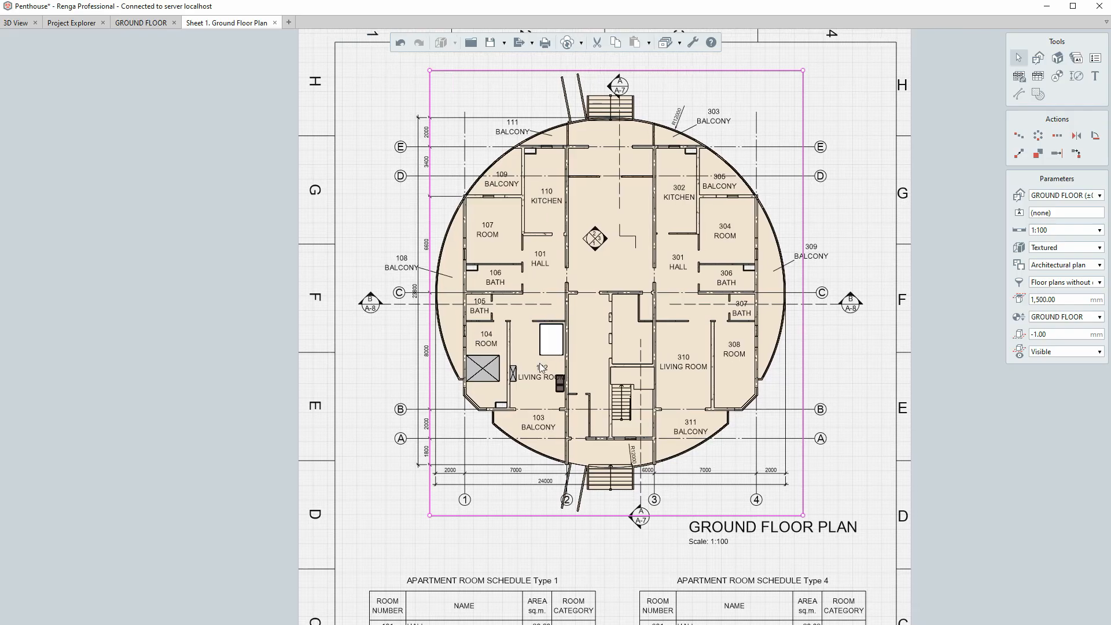
Step: Return to the 3D view and show the hidden floors so the whole building is displayed
{"action": "left_click", "coordinate": [18, 23]}
{"action": "scroll", "coordinate": [310, 231], "scroll_direction": "down", "scroll_amount": 6}
{"action": "right_click", "coordinate": [639, 460]}
{"action": "left_click", "coordinate": [647, 465]}
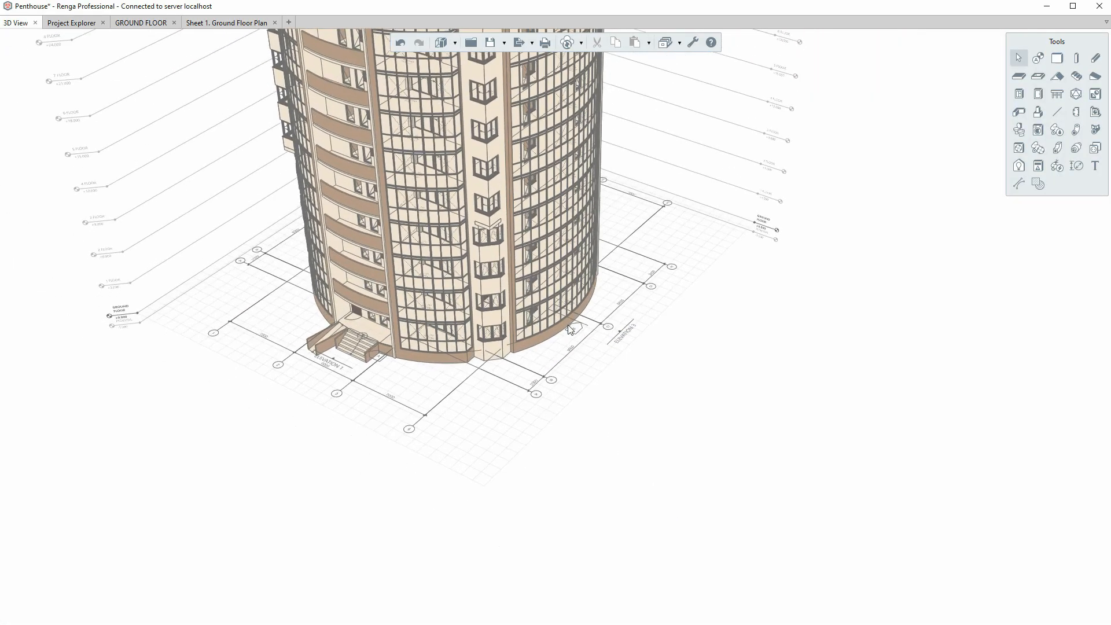